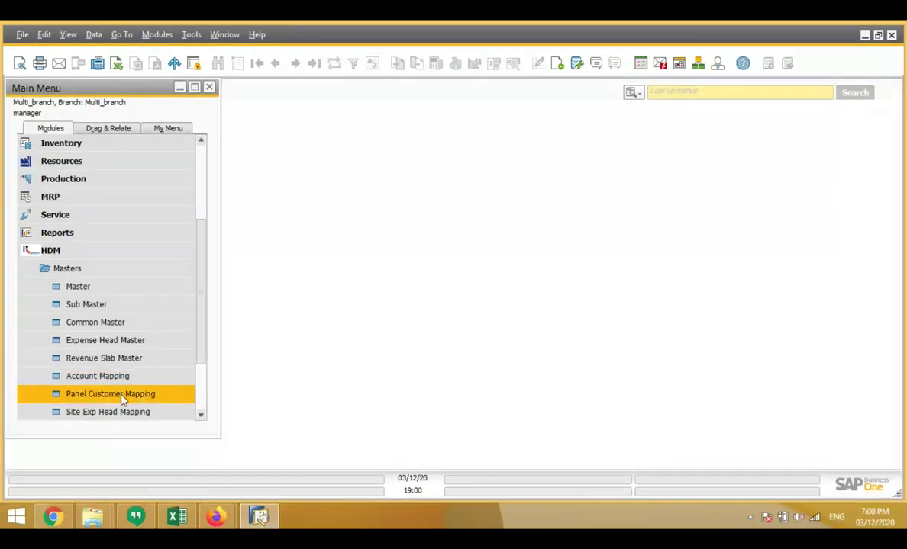
Step: Open the HDM Master form and display an existing record, discarding the blank new entry
scroll(126, 410, "down", 1)
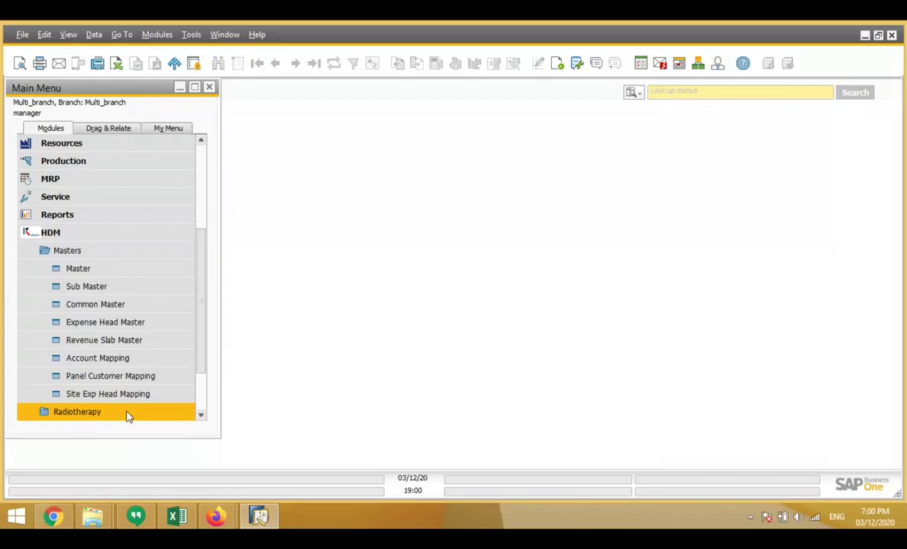
left_click(97, 277)
left_click(276, 63)
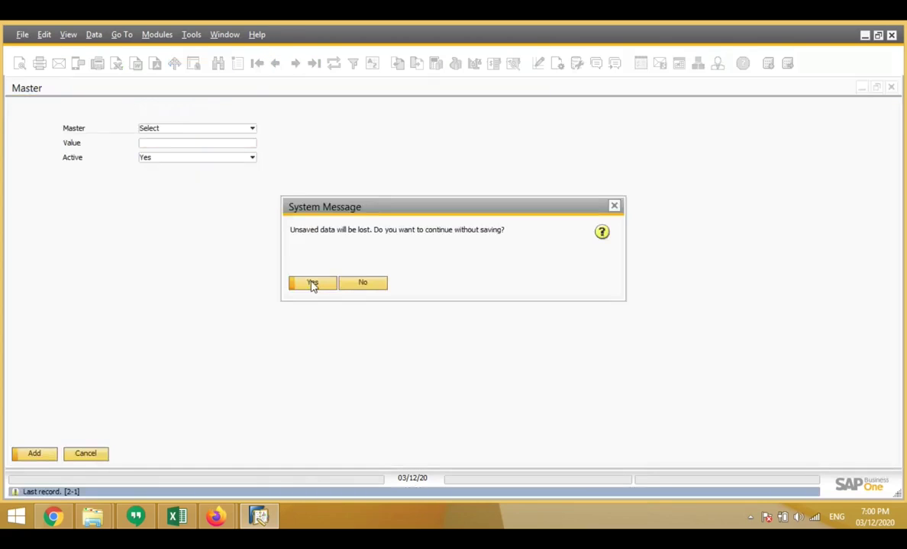
left_click(310, 284)
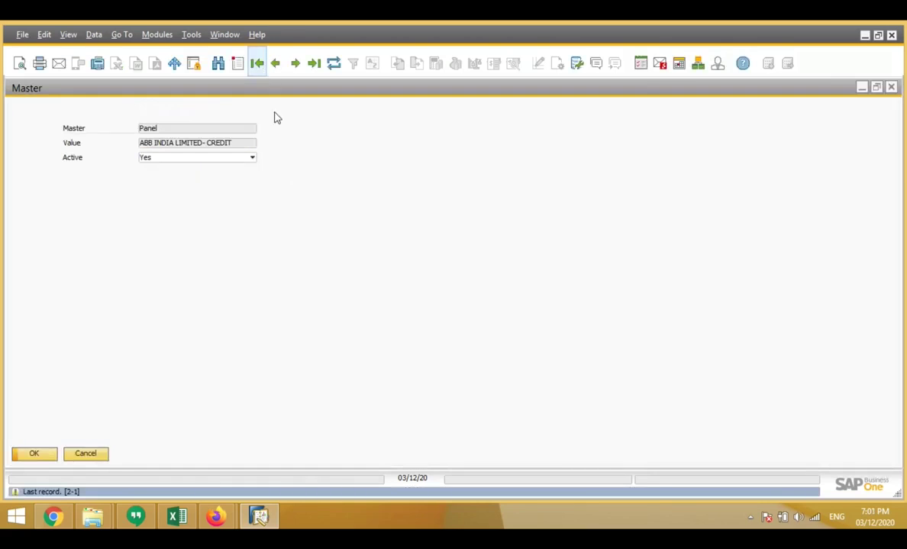
Step: Step back through the existing Master records to review their master types and values, and close the form
left_click(276, 64)
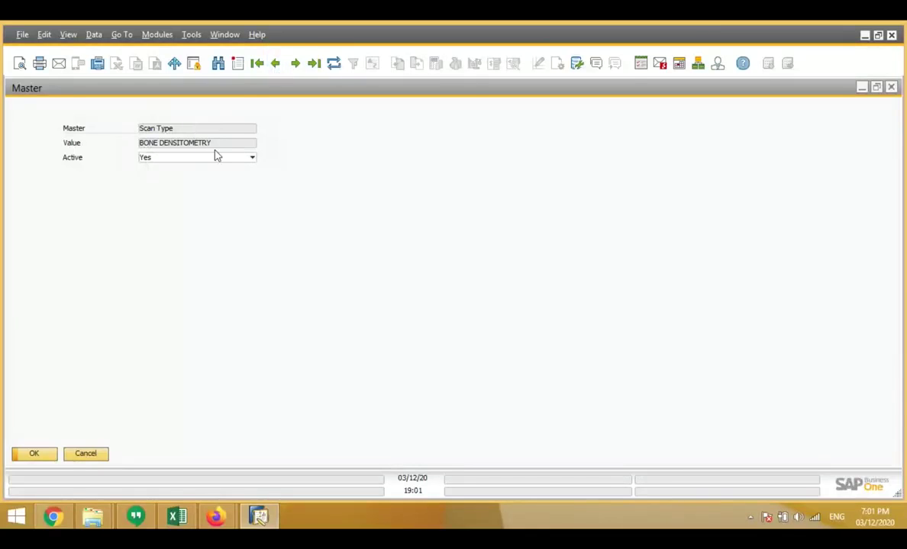
left_click(274, 68)
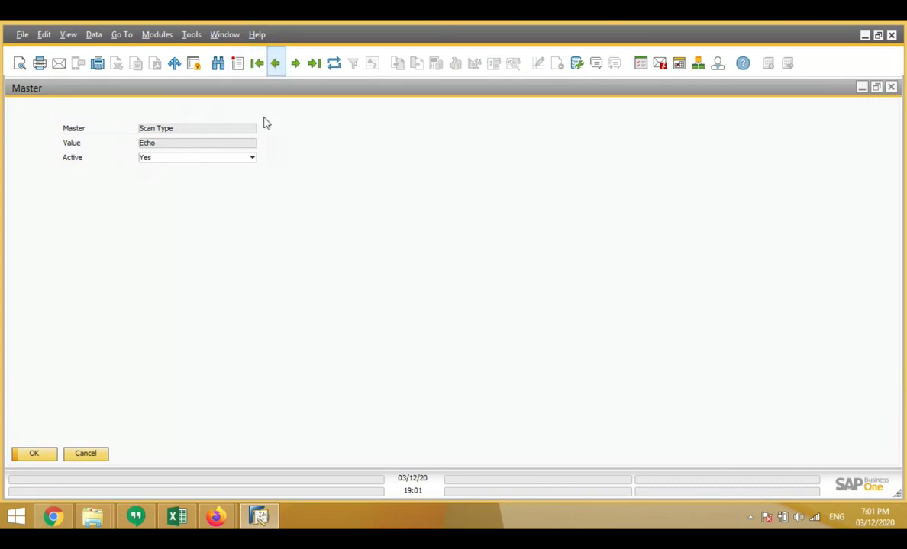
left_click(277, 67)
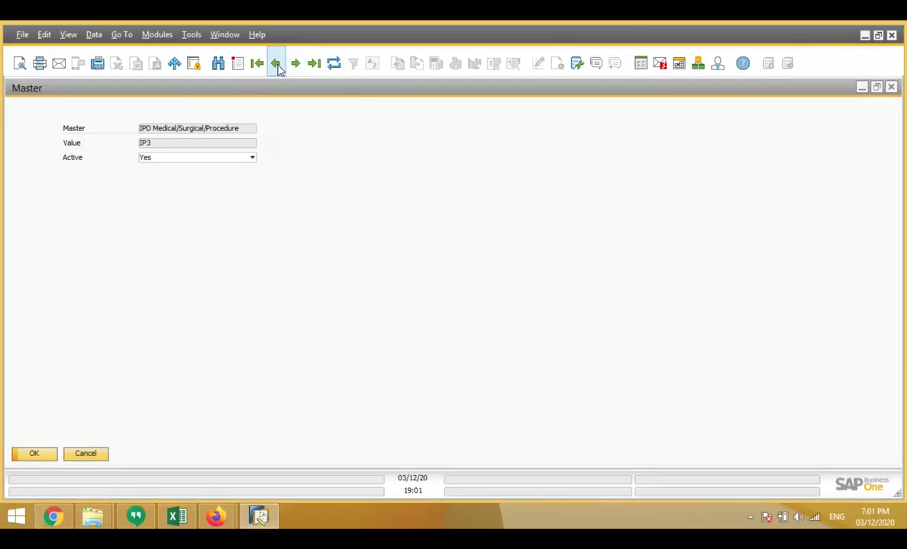
left_click(276, 67)
left_click(276, 67)
left_click(276, 67)
left_click(276, 67)
left_click(278, 68)
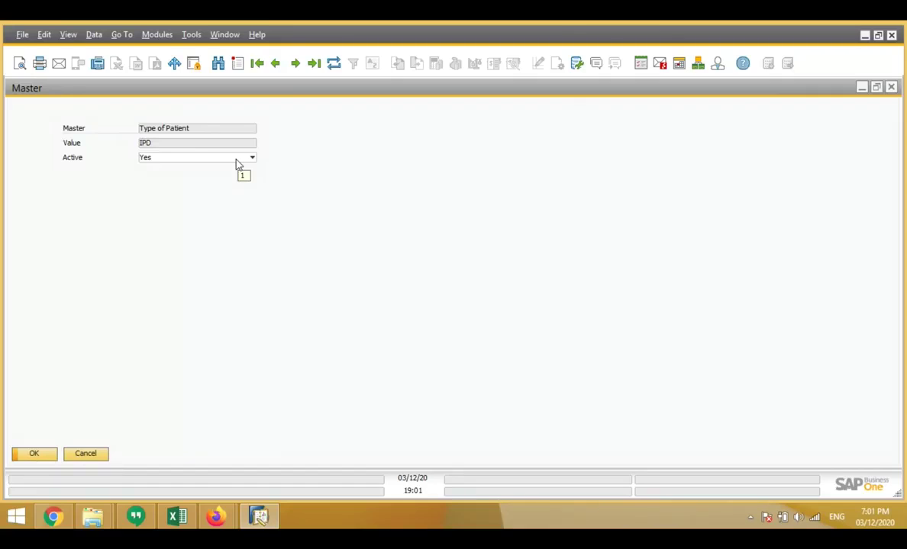
left_click(34, 455)
Step: Open the Sub Master form, browse its existing records without saving the blank entry, and close it
left_click(116, 289)
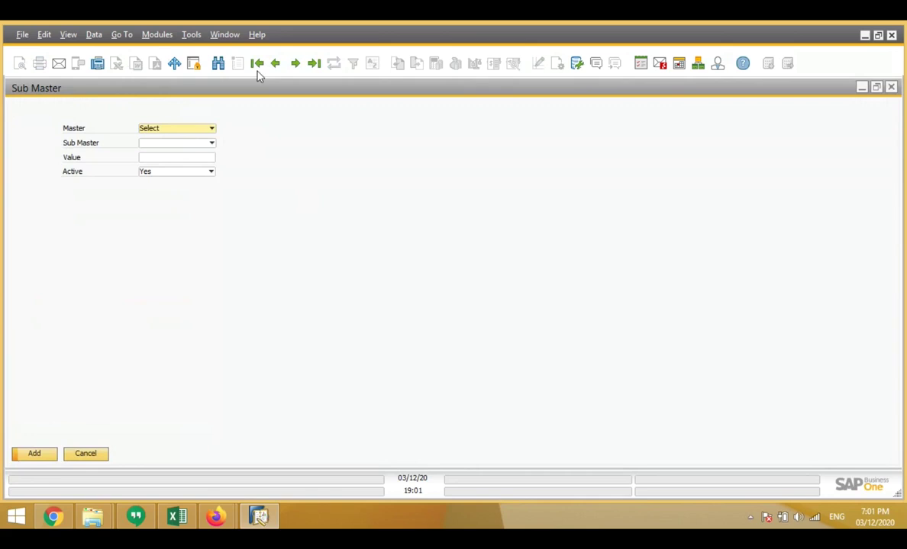
left_click(257, 66)
left_click(294, 281)
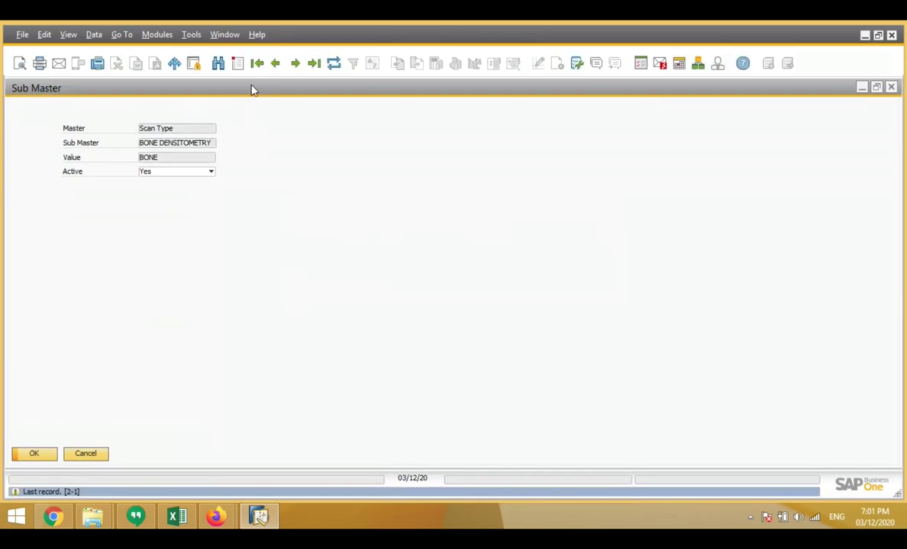
left_click(276, 64)
left_click(276, 65)
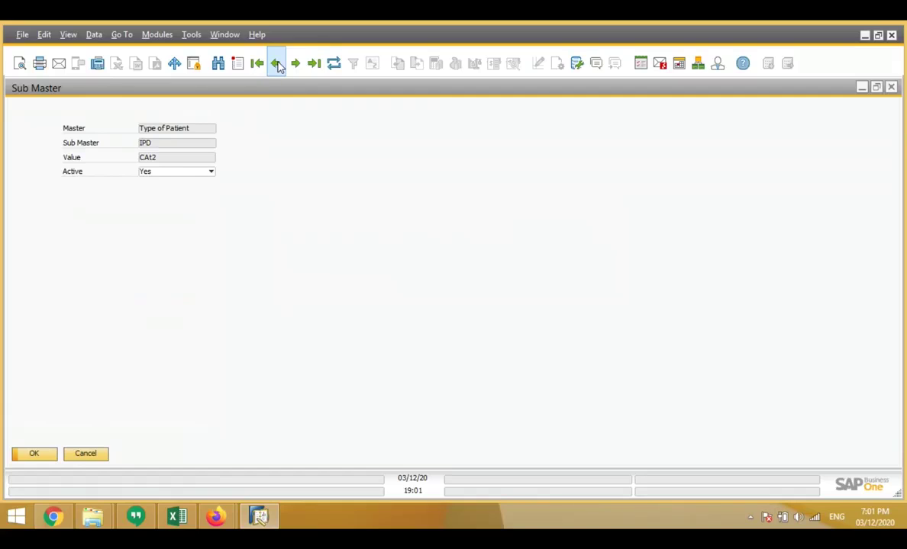
left_click(276, 65)
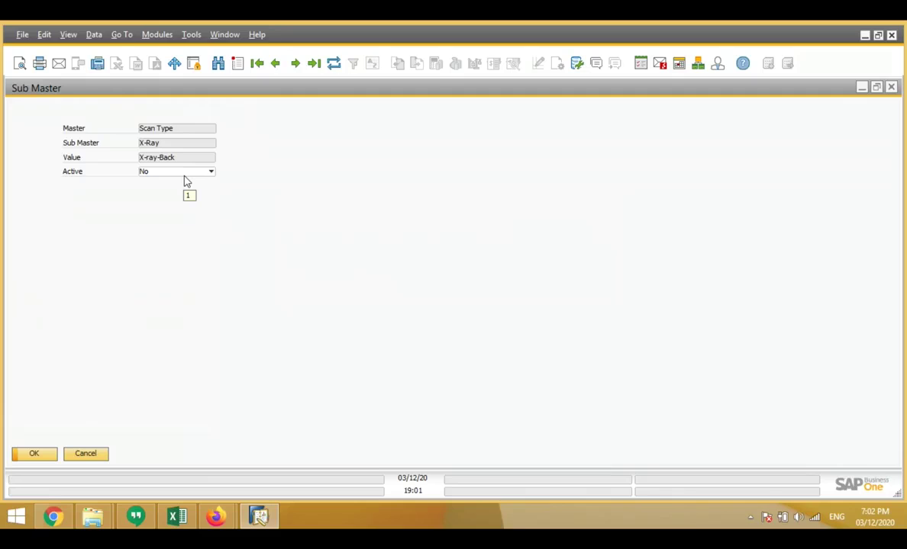
left_click(35, 454)
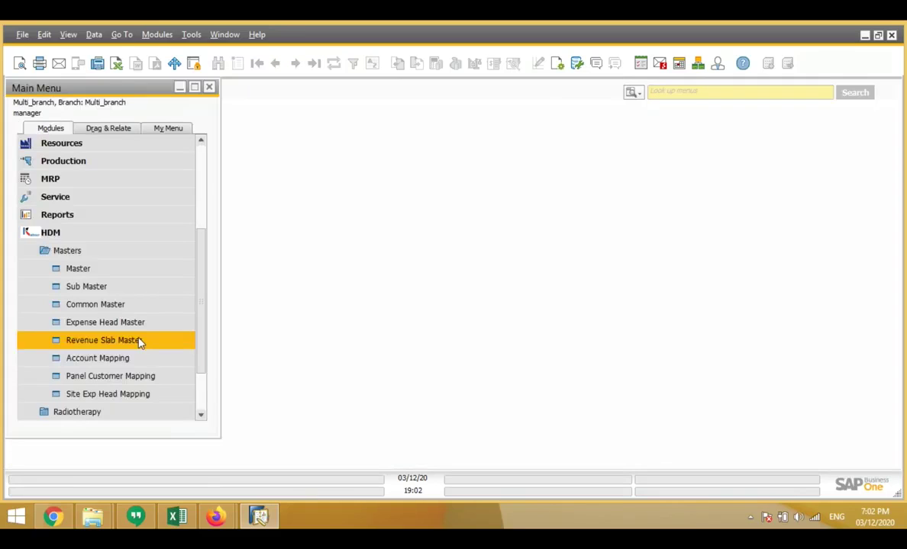
Step: Open the Common Master form to review the village/city and state values, and close it
left_click(106, 308)
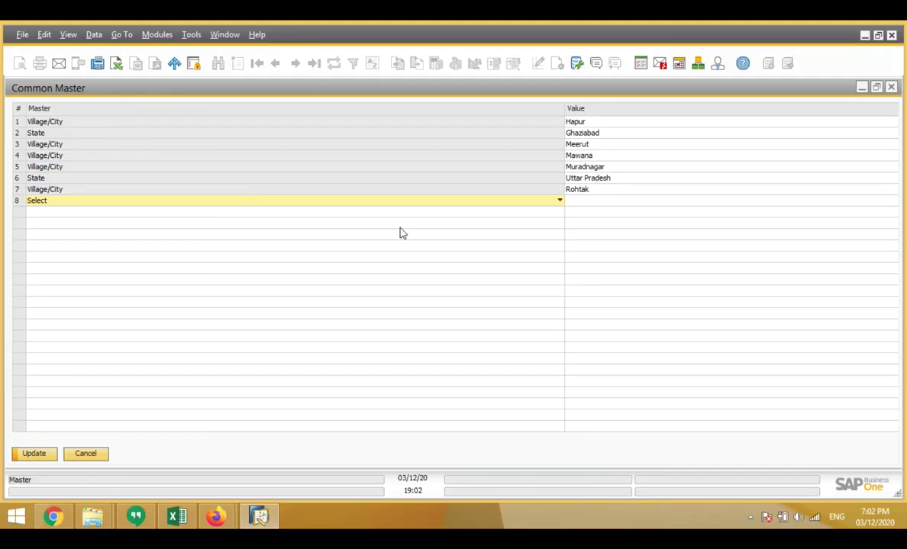
left_click(85, 454)
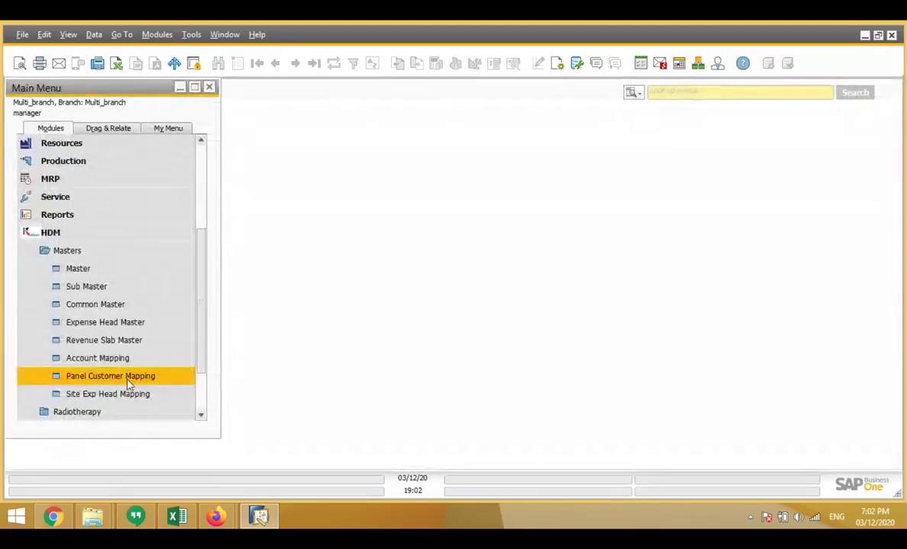
Step: Open the Expense Head Master form, browse the existing expense heads without saving the blank entry, and close it
left_click(93, 323)
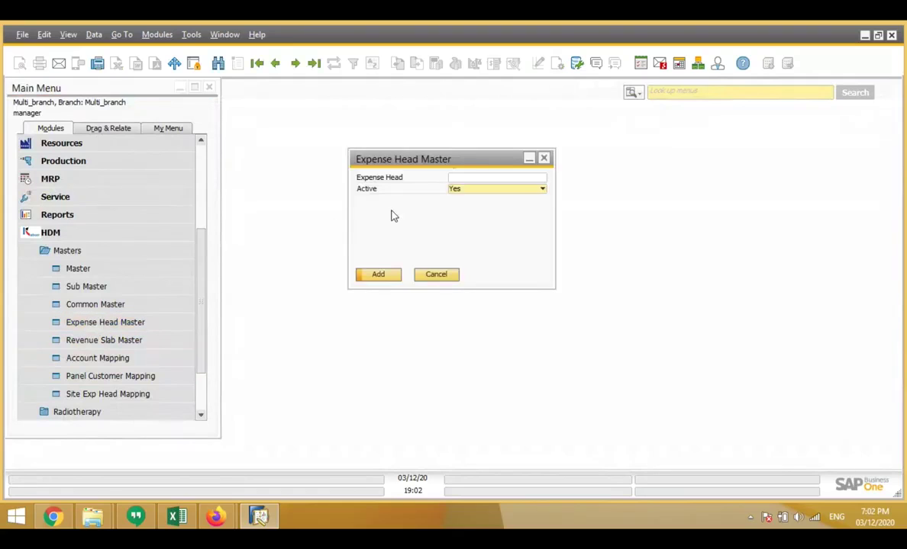
left_click(275, 63)
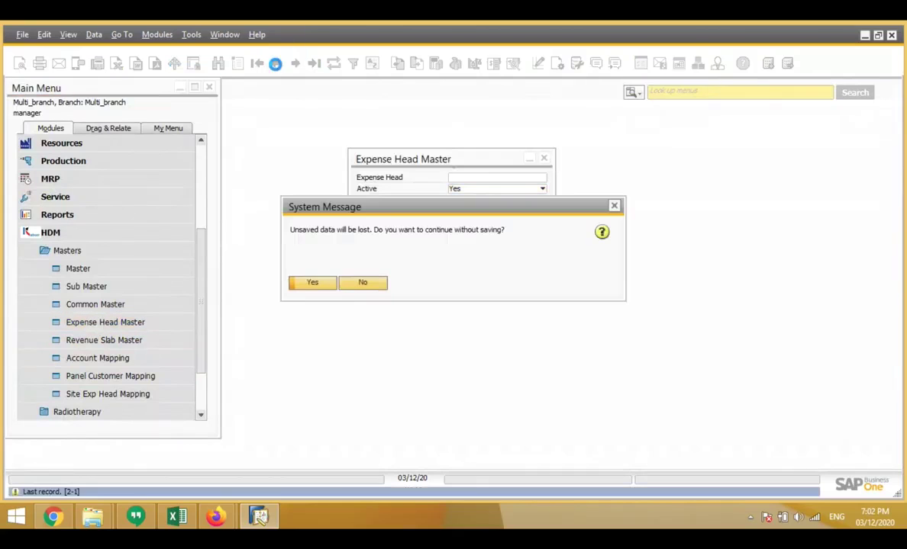
left_click(313, 281)
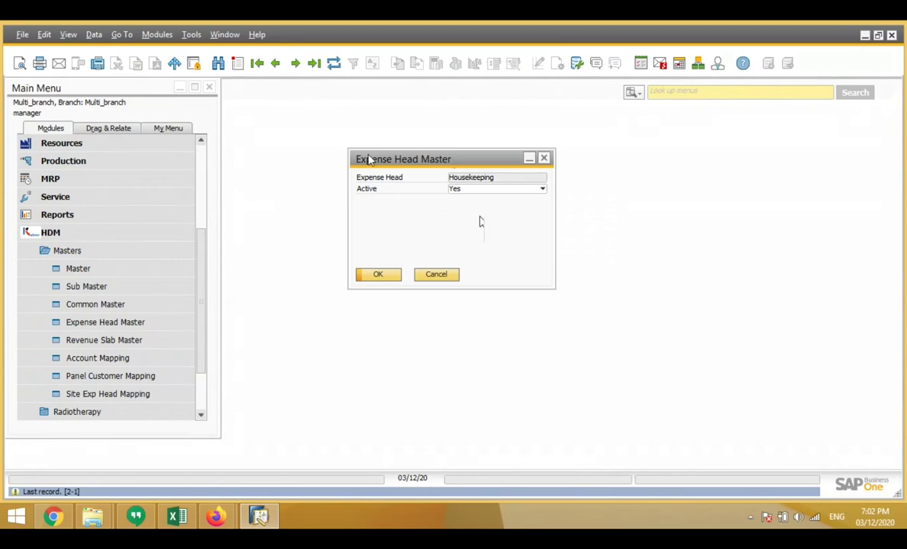
key("ctrl+Page_Up")
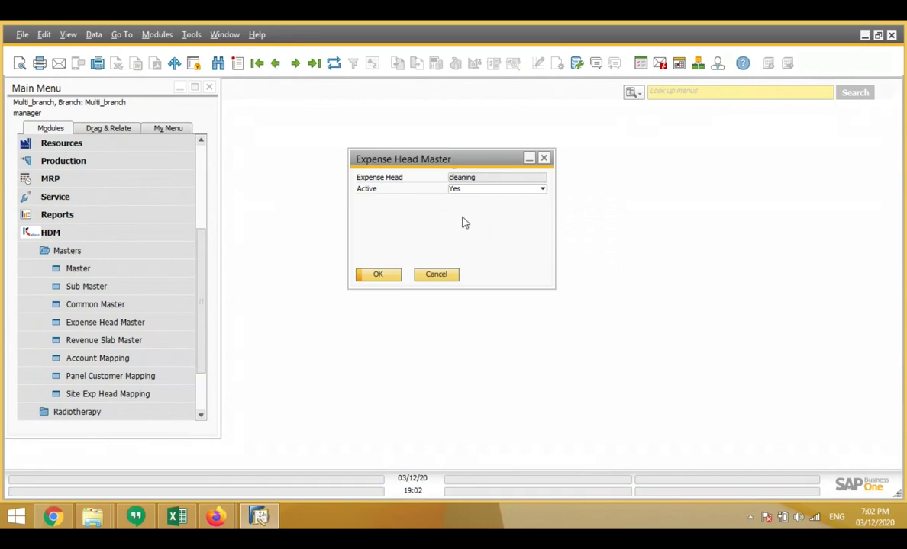
left_click(278, 65)
left_click(277, 67)
left_click(275, 67)
left_click(377, 274)
Step: Open the Revenue Slab Master, review an existing record's slabs and site options in the maximized form, and close it without saving changes
left_click(156, 342)
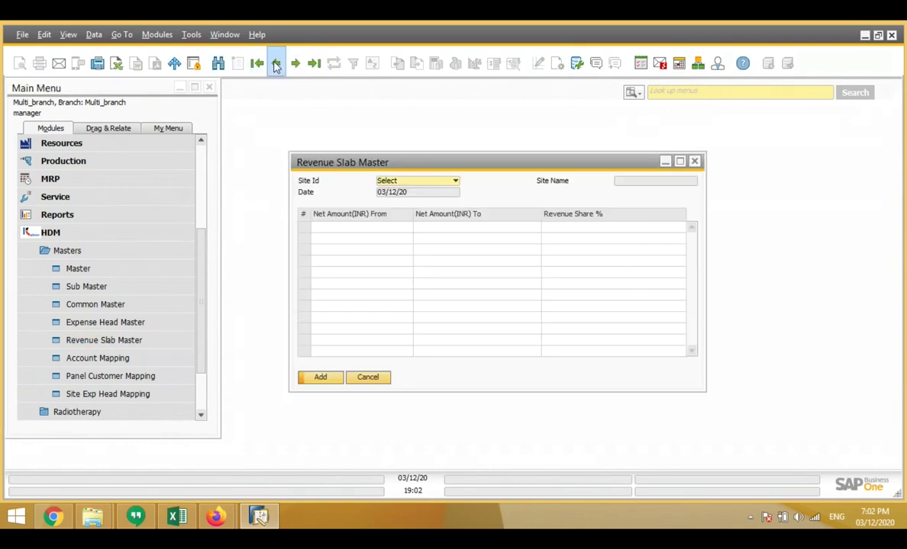
left_click(276, 63)
left_click(325, 284)
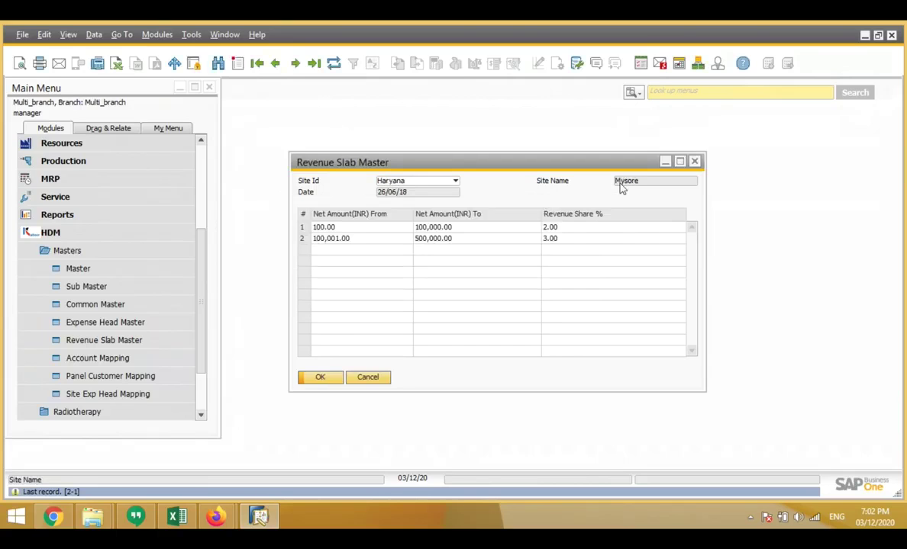
left_click(680, 163)
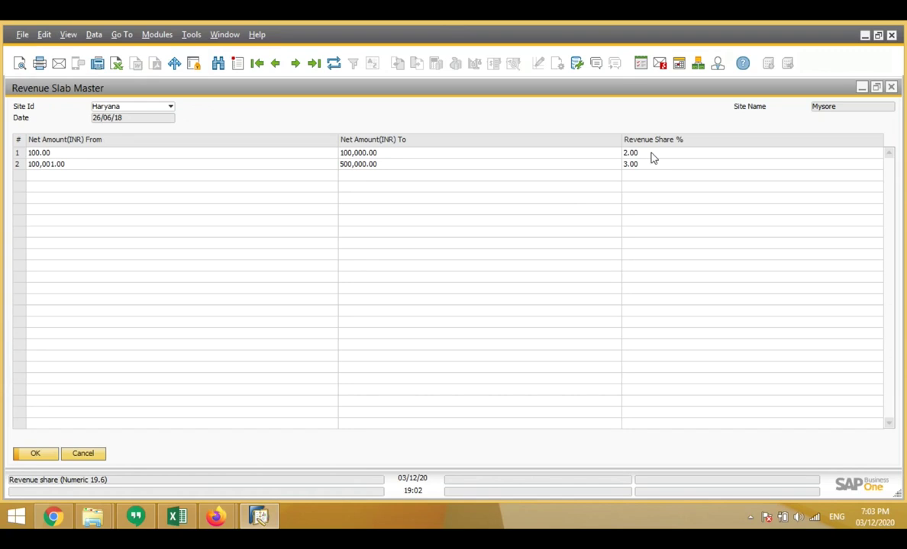
left_click(130, 107)
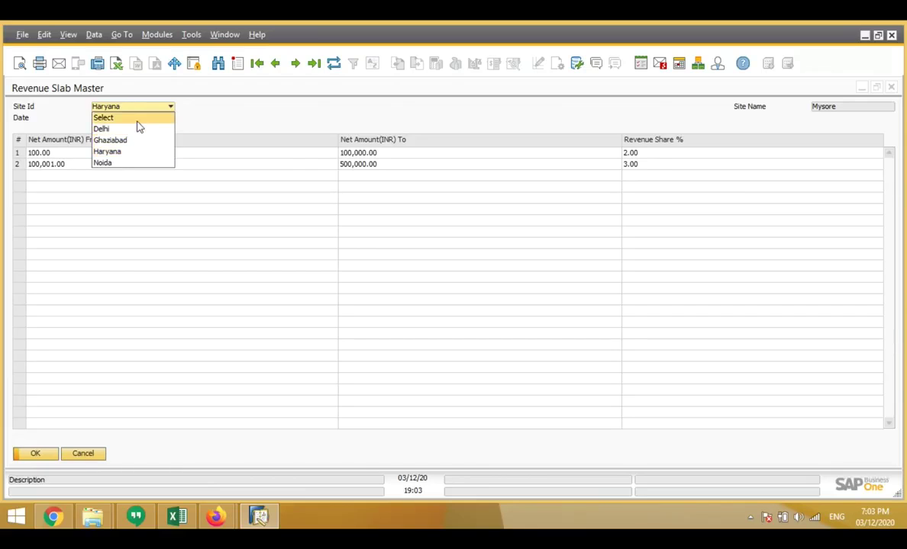
left_click(138, 120)
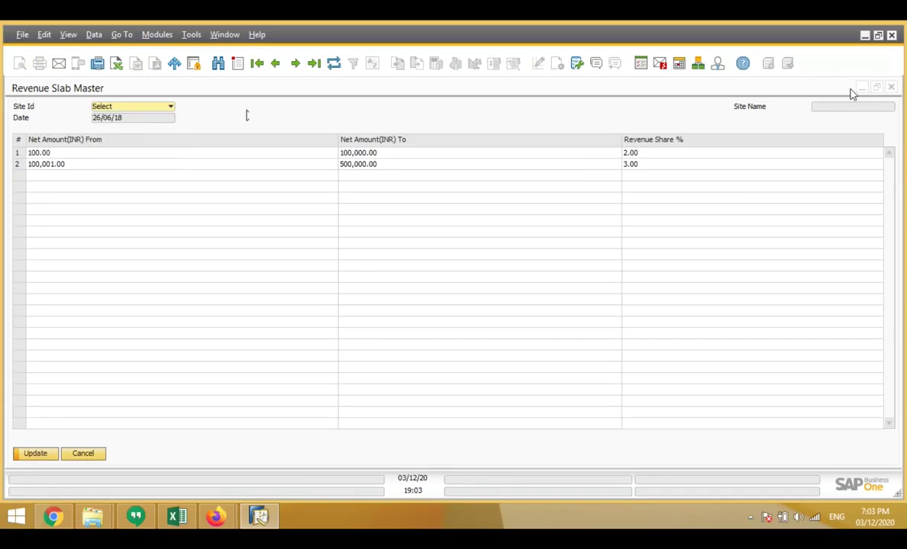
left_click(891, 86)
left_click(398, 307)
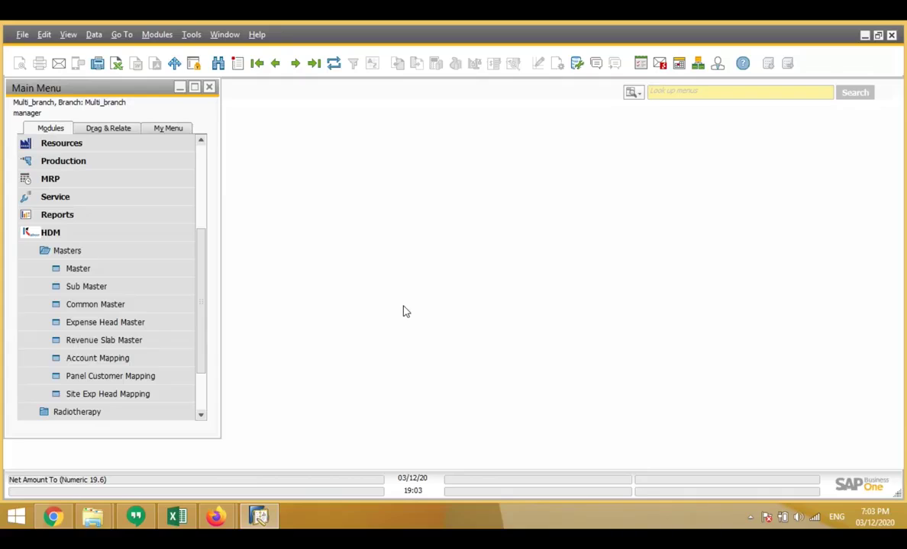
Step: Open the Account Mapping form to review the accounts and SAC codes per revenue head, and close it
left_click(136, 362)
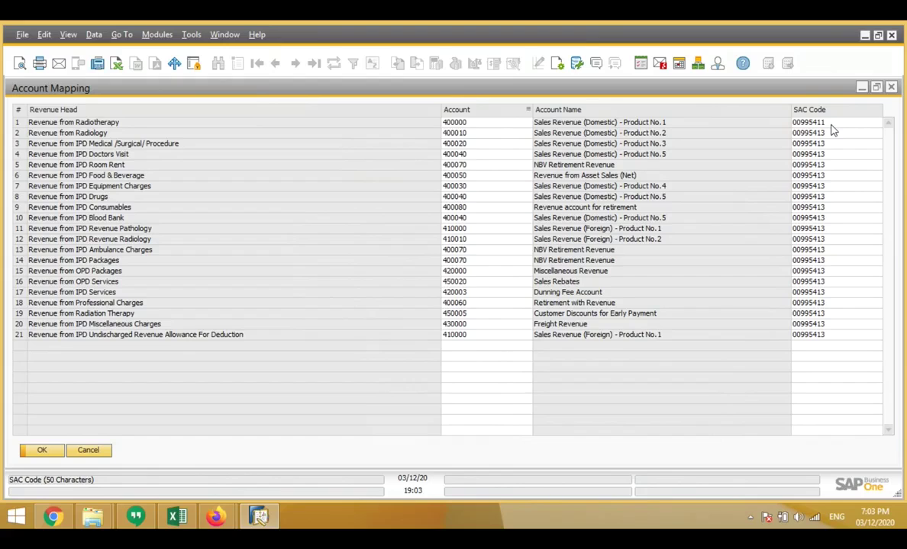
left_click(42, 450)
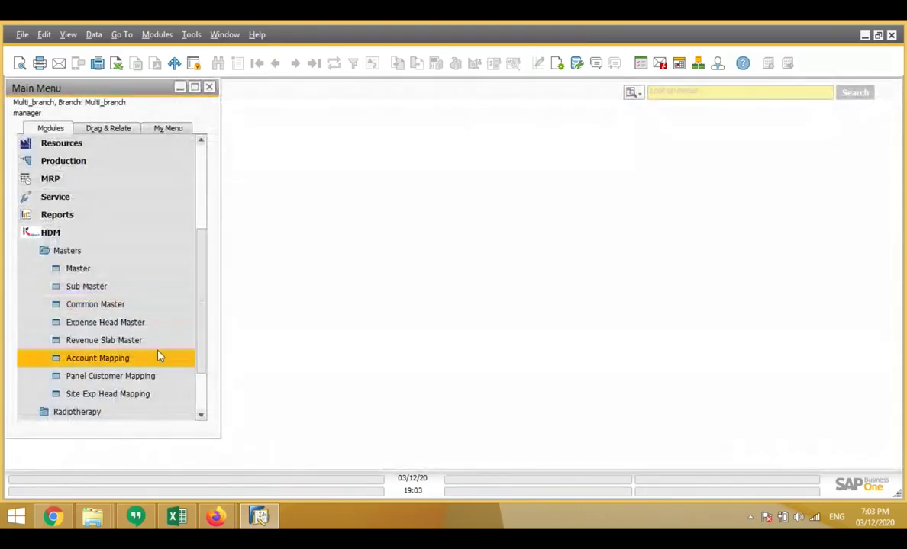
Step: Open the Site Expense Head Mapping form, browse its existing records without saving the blank entry, and close it
scroll(160, 366, "down", 1)
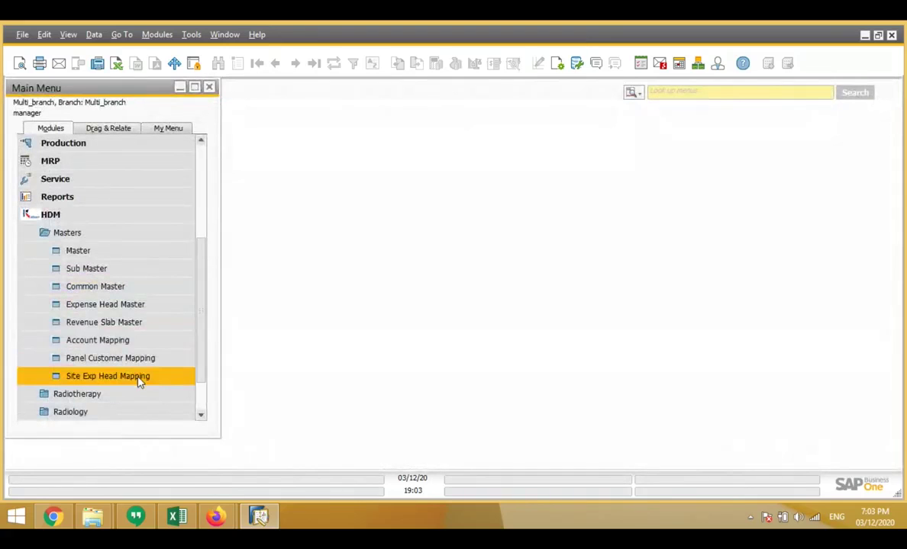
left_click(140, 377)
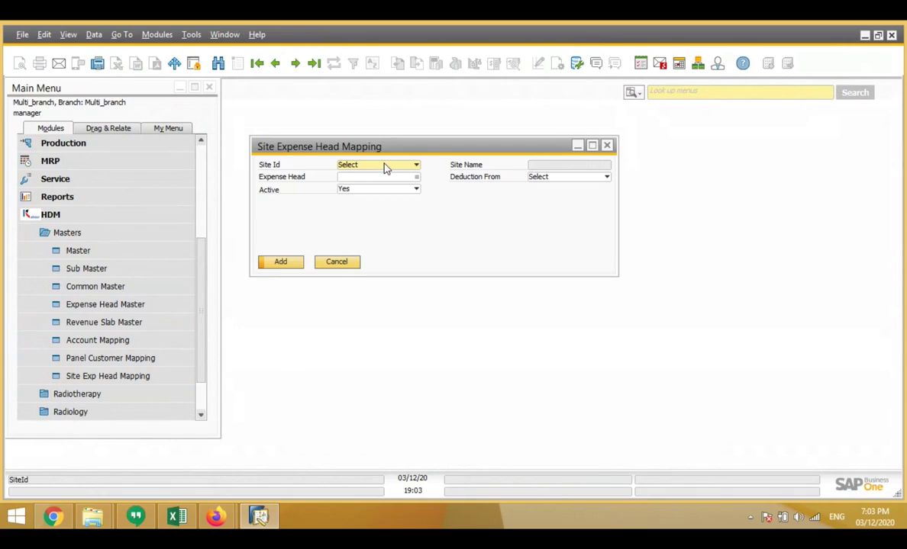
left_click(274, 63)
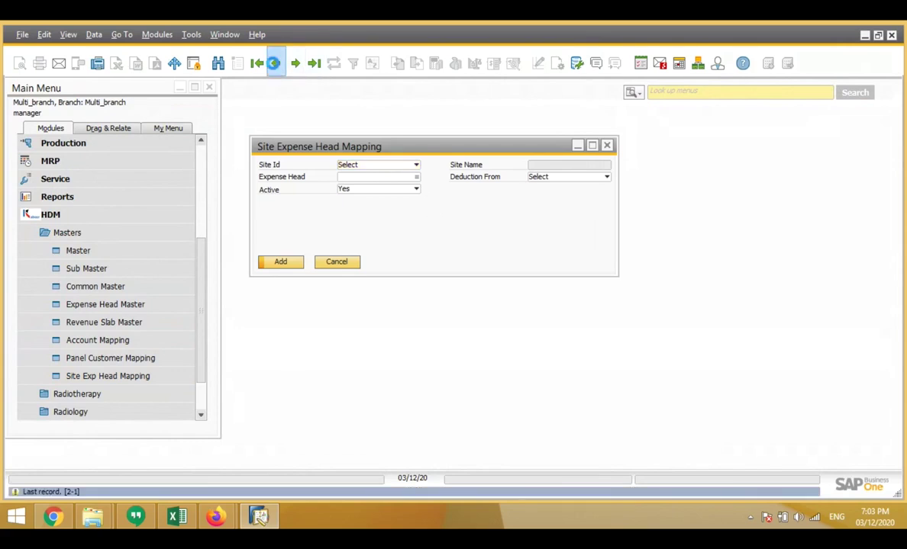
left_click(309, 282)
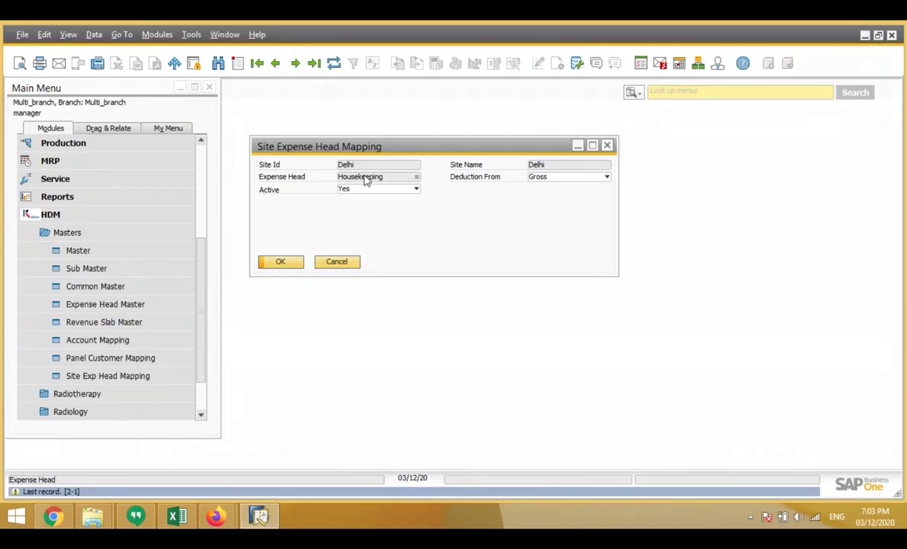
left_click(277, 65)
left_click(277, 66)
left_click(278, 65)
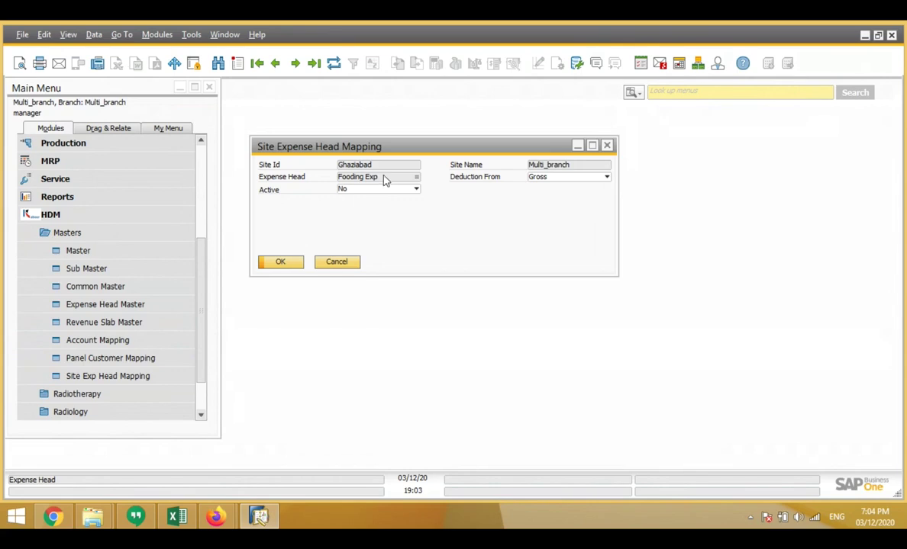
left_click(337, 262)
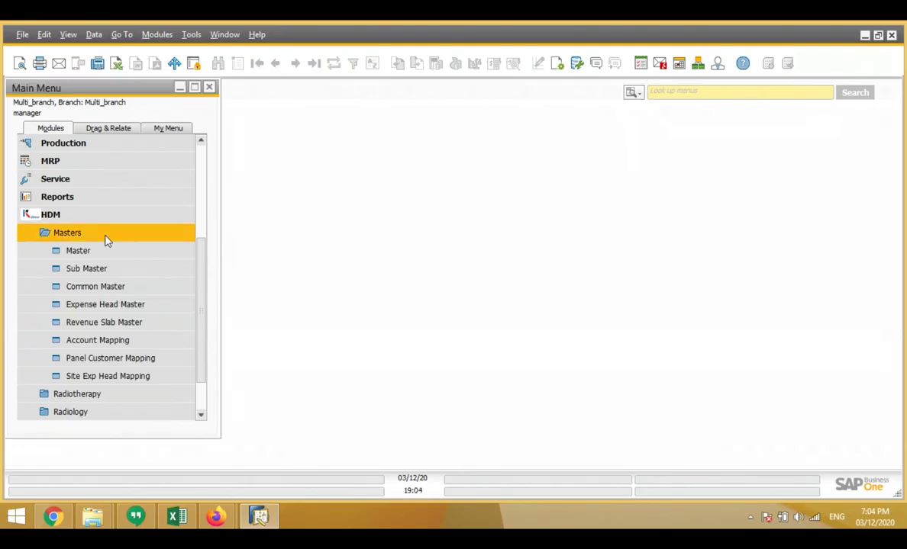
Step: Collapse the Masters folder and open the Radiotherapy Patient Details form from the Radiotherapy folder
left_click(107, 242)
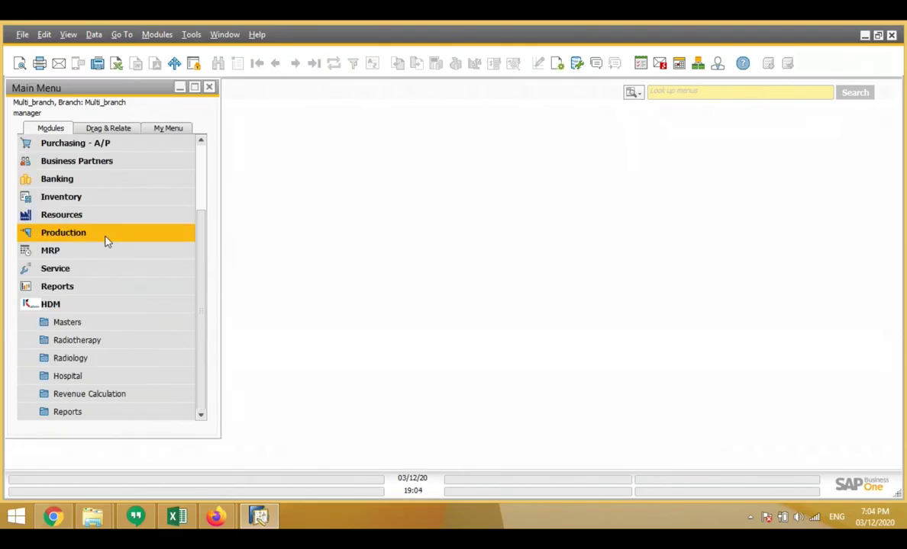
left_click(94, 344)
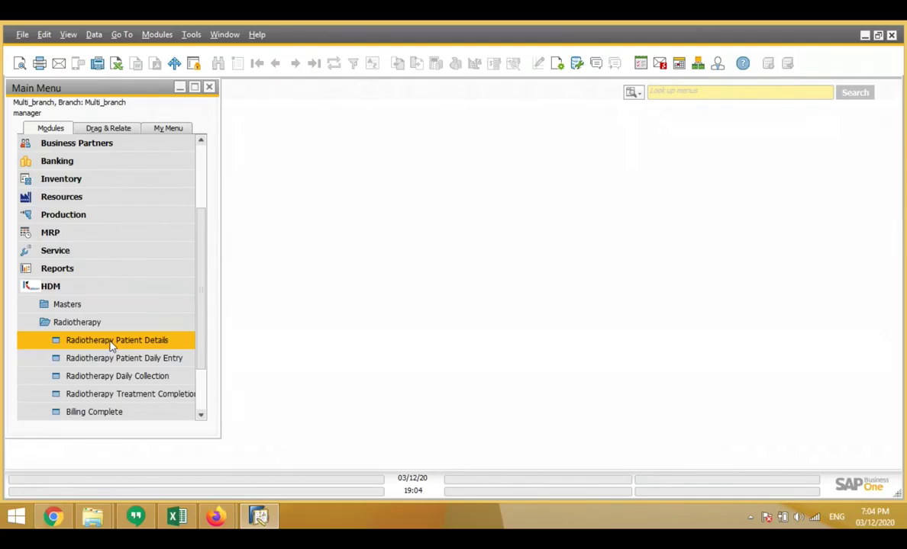
left_click(111, 343)
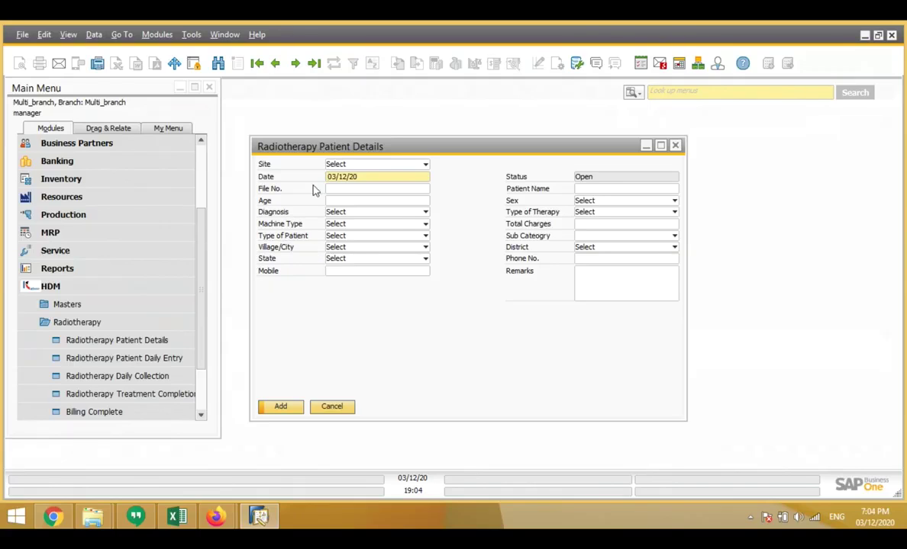
Step: Browse the last two existing records in Radiotherapy Patient Details, review their patient fields, and close the form
left_click(273, 64)
key("Return")
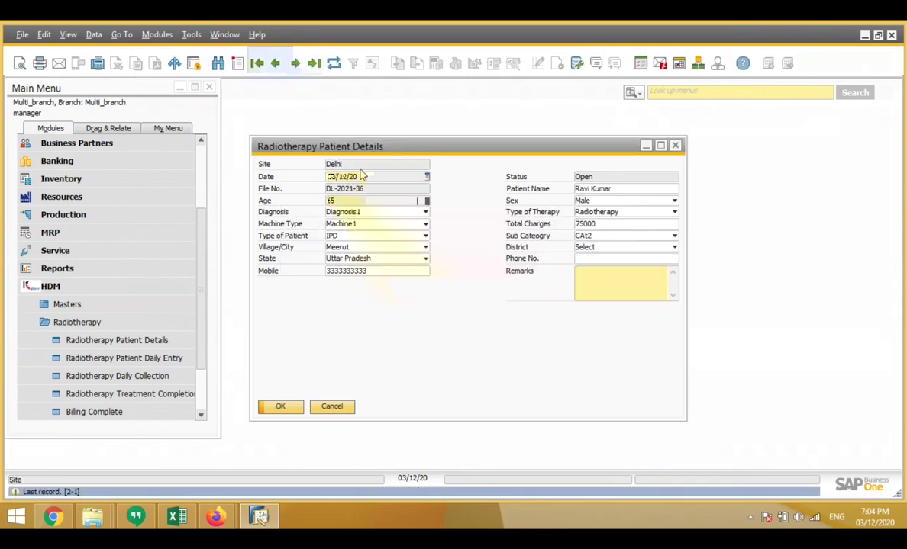
left_click(276, 65)
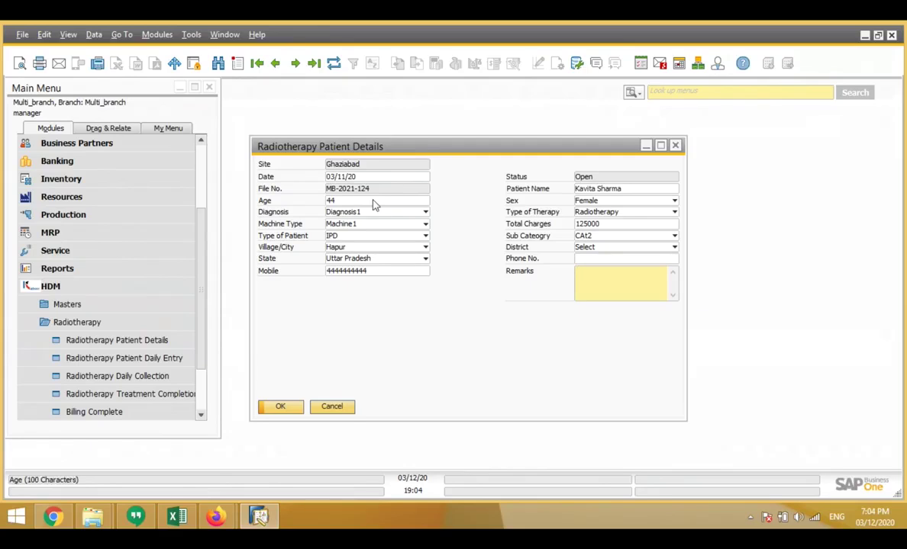
double_click(333, 200)
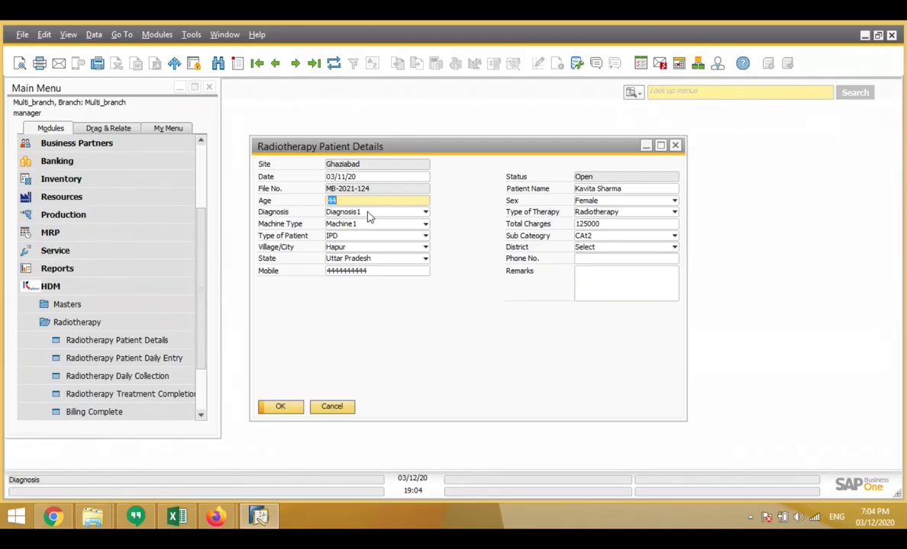
double_click(390, 270)
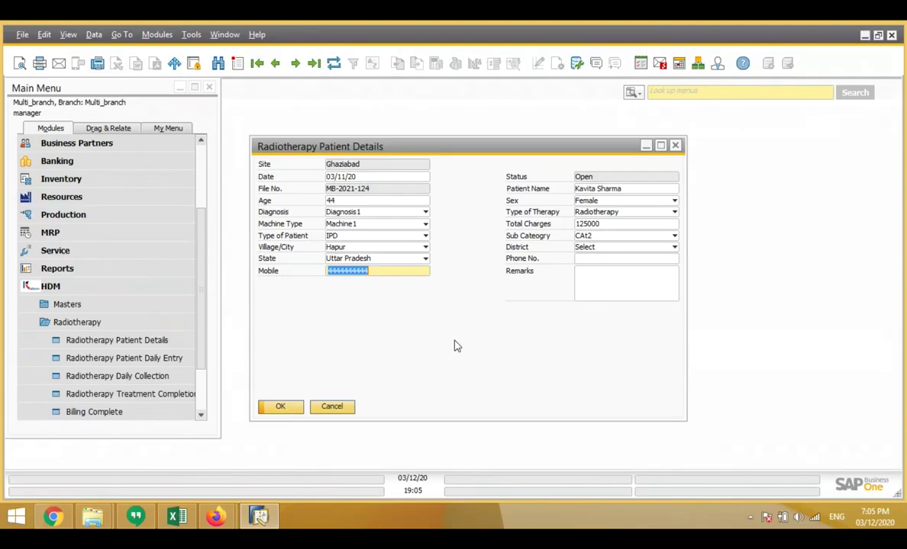
left_click(280, 406)
Step: Review the last two Radiotherapy Patient Daily Entry records, then view a Radiotherapy Daily Collection record, closing each form
left_click(153, 359)
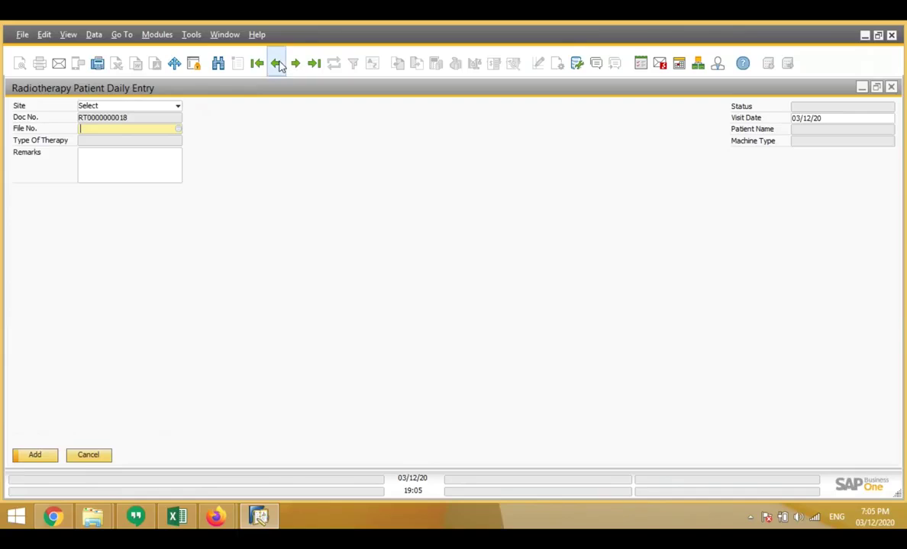
left_click(277, 64)
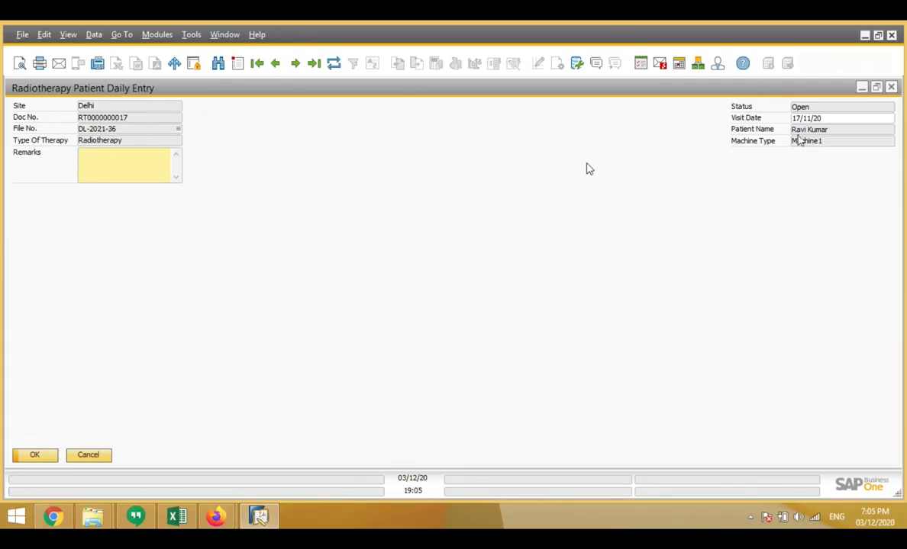
left_click(277, 64)
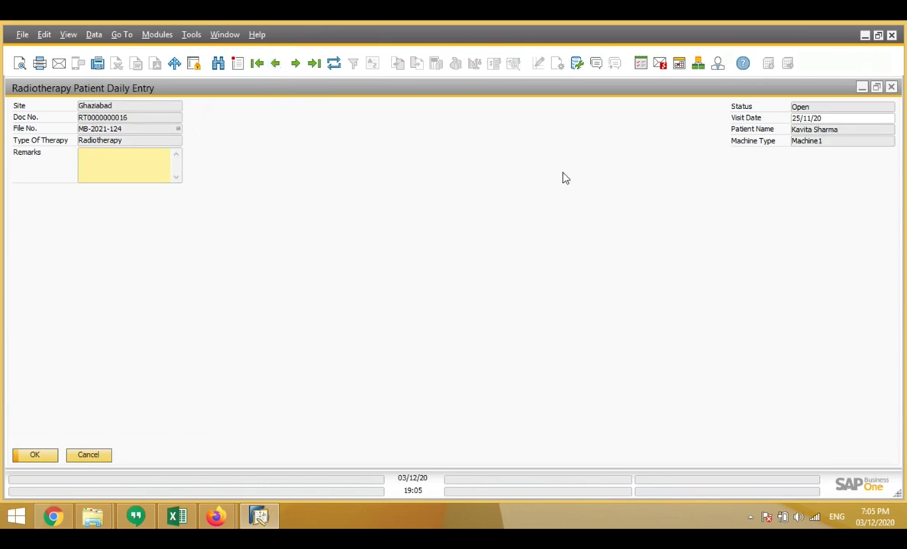
left_click(87, 460)
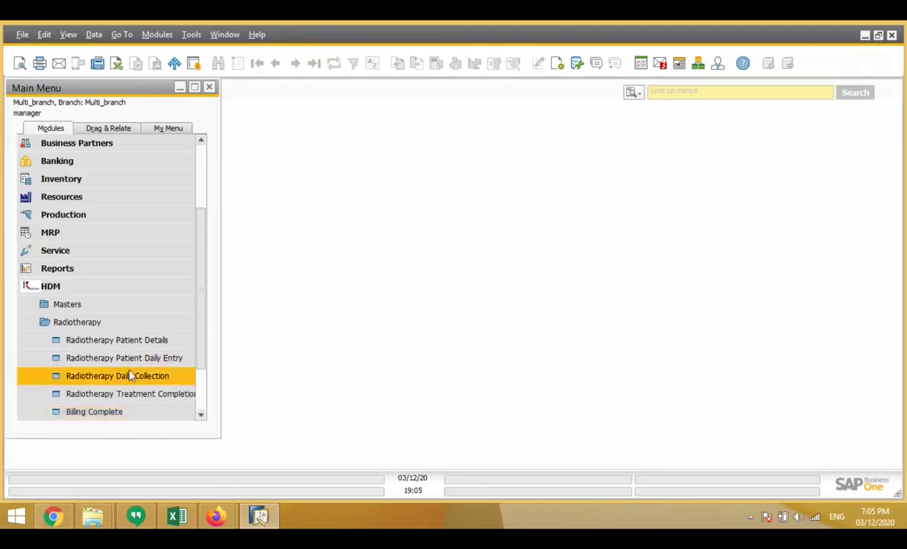
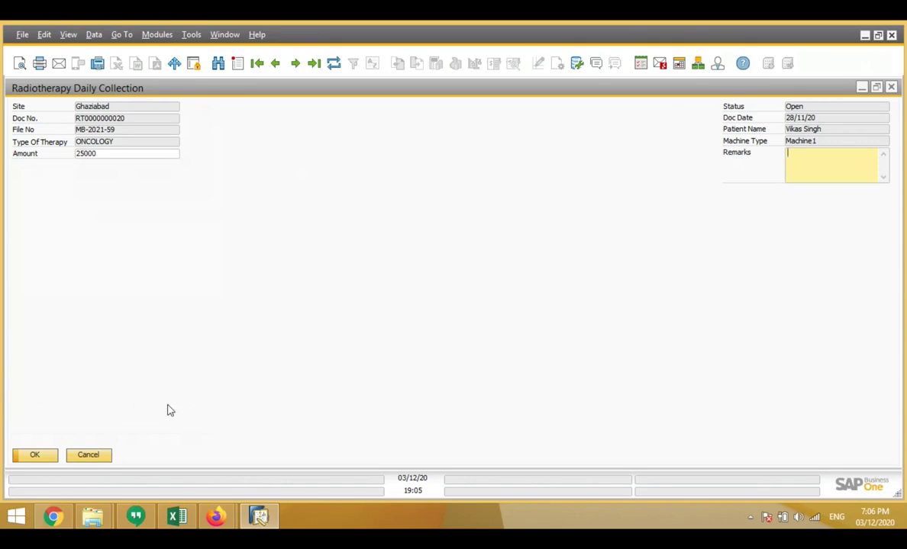
left_click(105, 456)
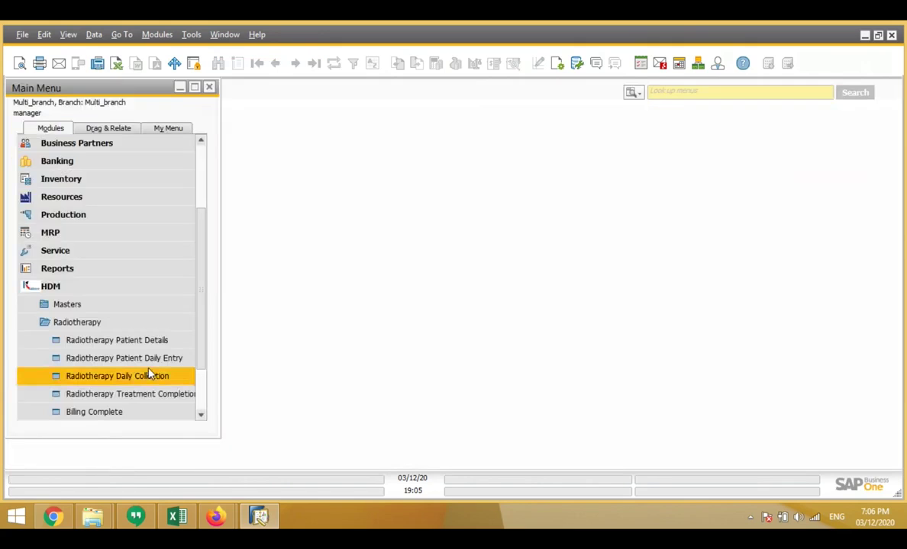
Step: Open Radiotherapy Treatment Completion, view an existing record without saving the blank entry, and close the form
scroll(149, 374, "down", 1)
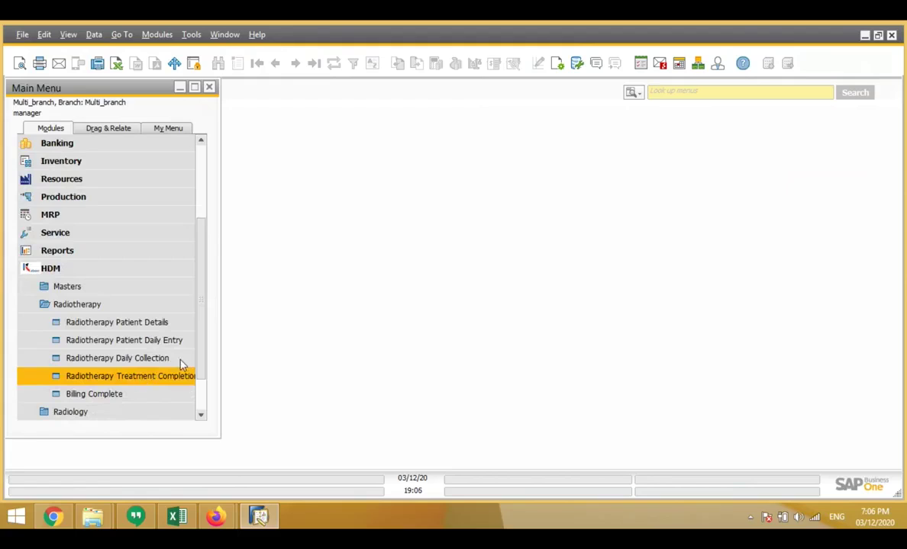
left_click(150, 374)
left_click(259, 64)
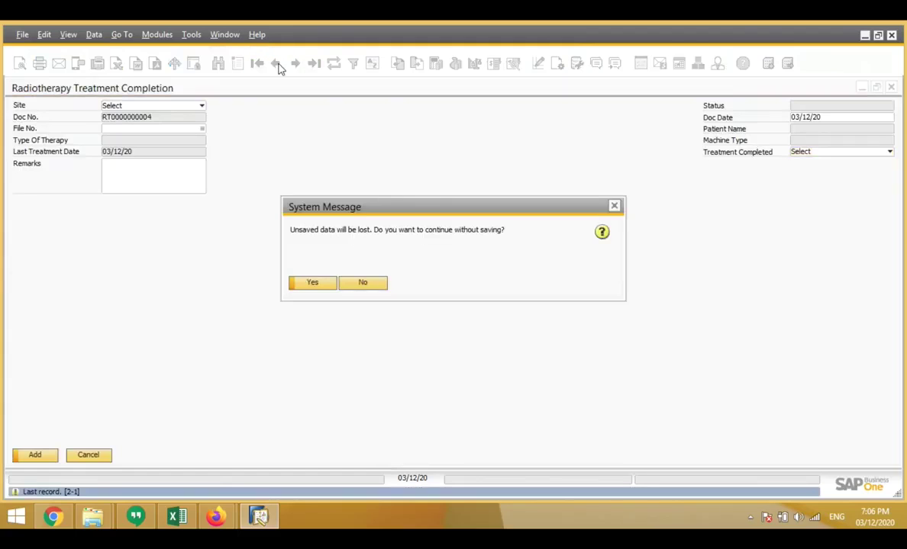
left_click(313, 284)
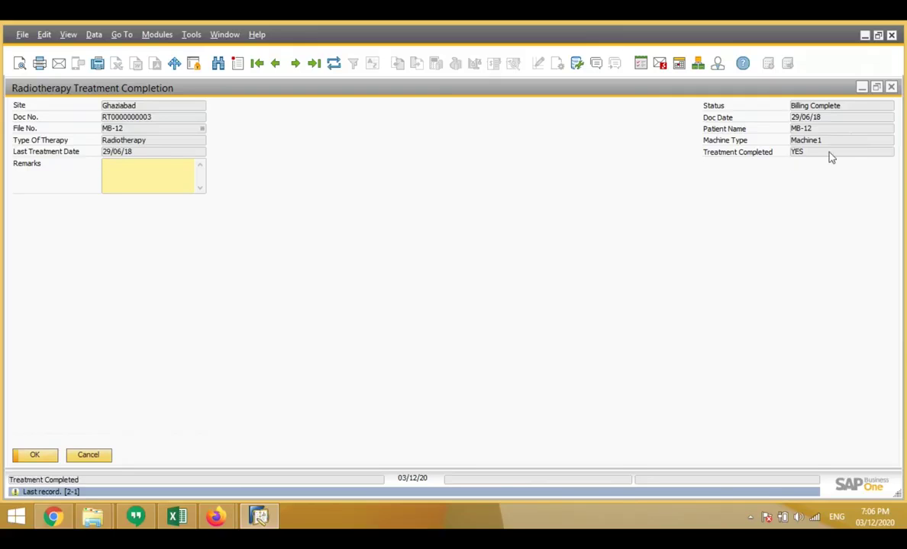
left_click(100, 456)
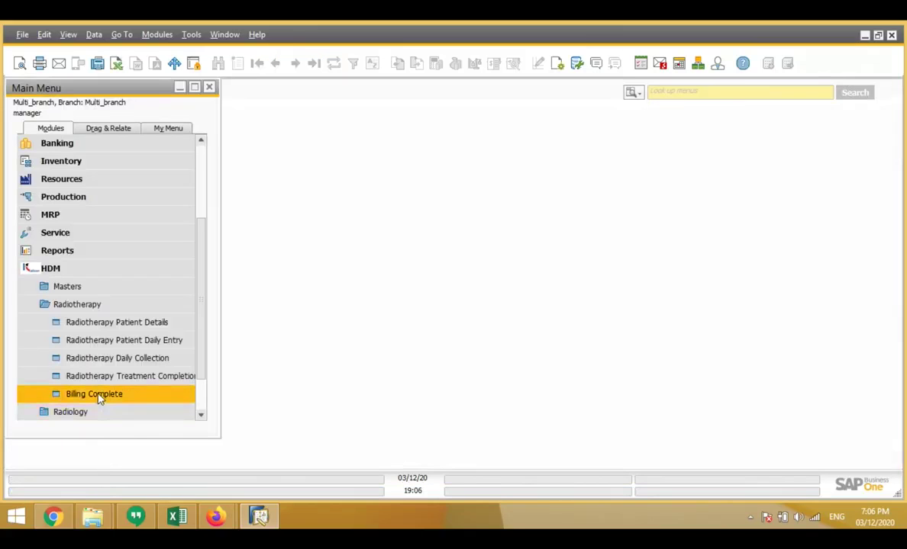
Step: Open the Billing Complete form, view the previous record without saving the blank entry, and close it
left_click(99, 395)
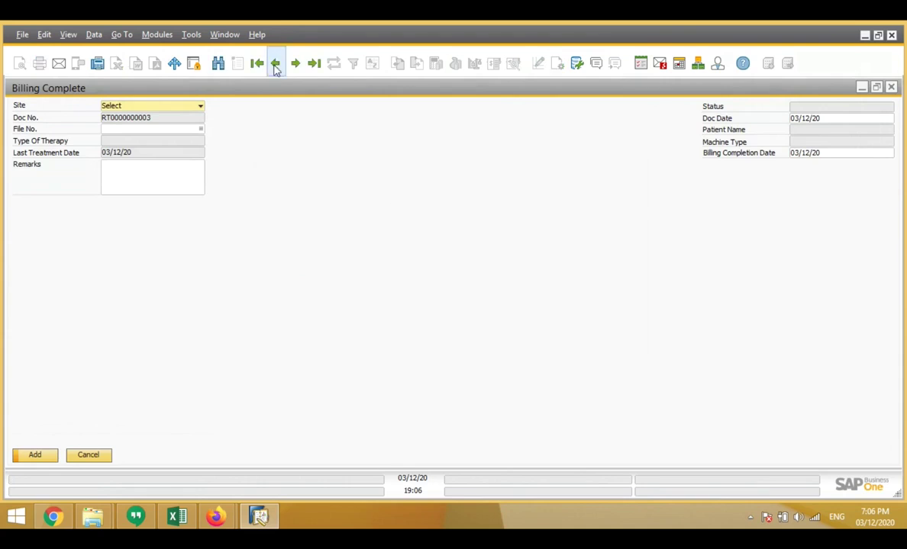
left_click(276, 65)
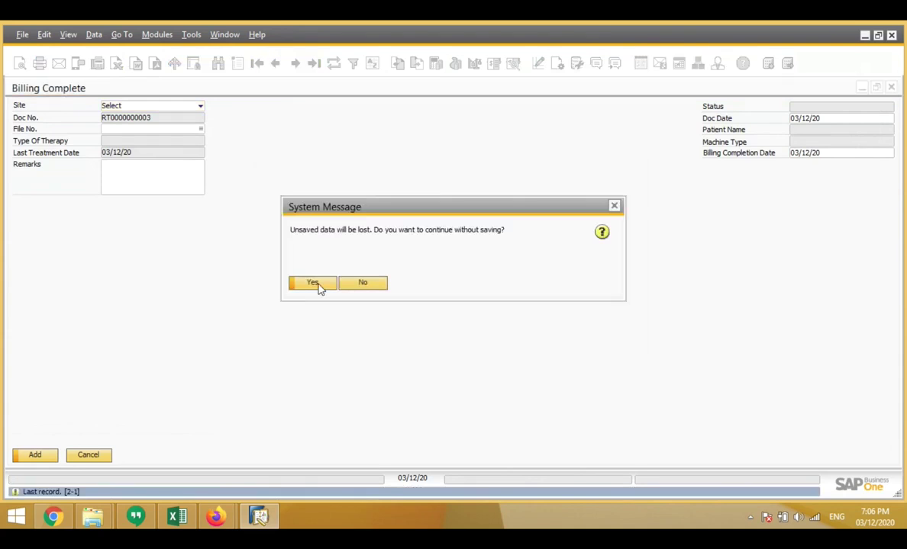
left_click(320, 288)
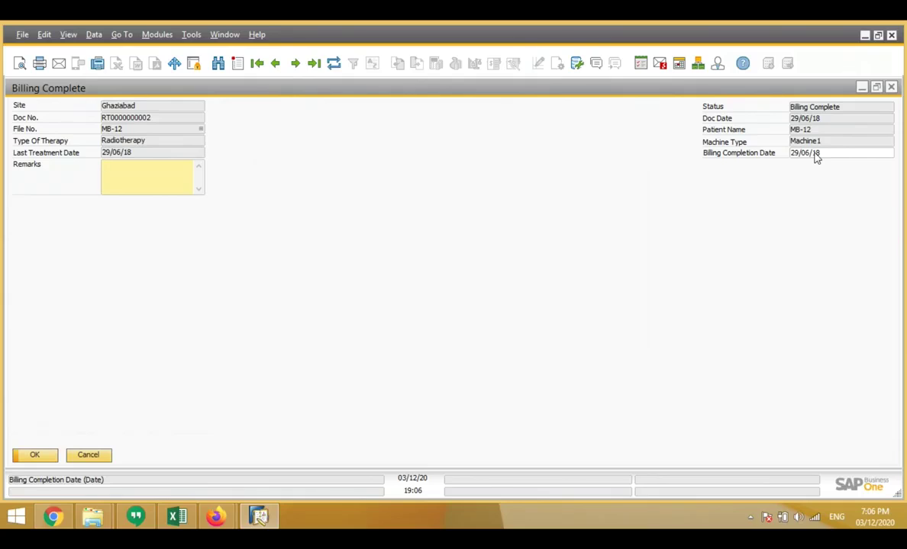
left_click(891, 88)
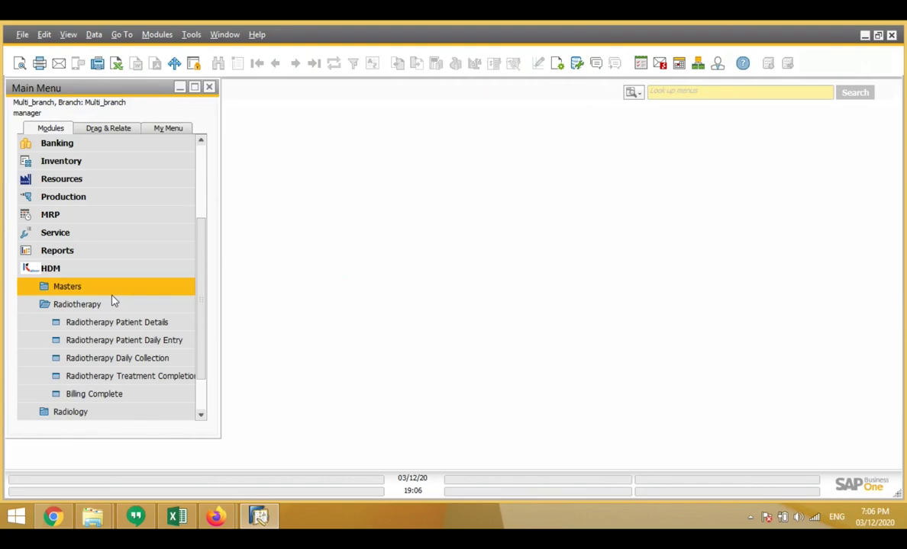
Step: Open Radiology Patient Details from the Radiology folder, review the last two records' scan, amount and payment columns, and close the form
scroll(115, 321, "down", 1)
left_click(114, 359)
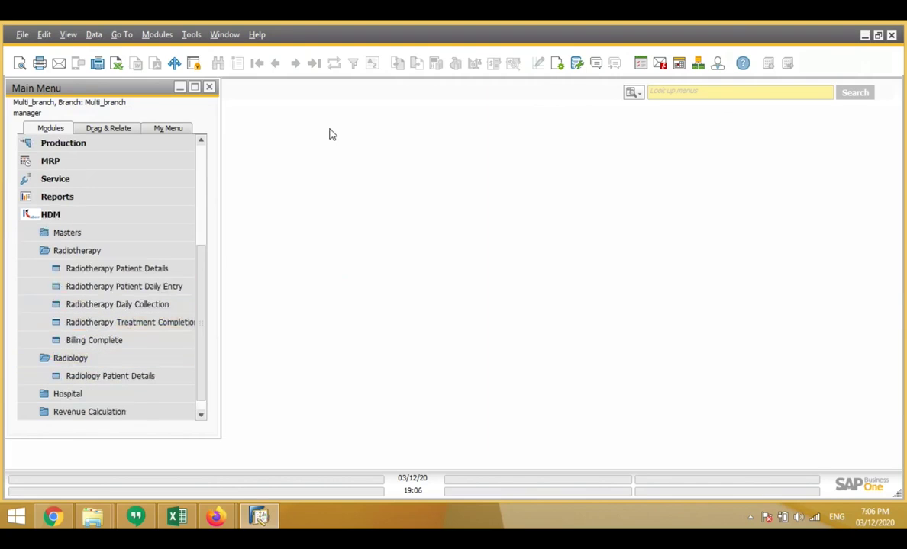
left_click(148, 376)
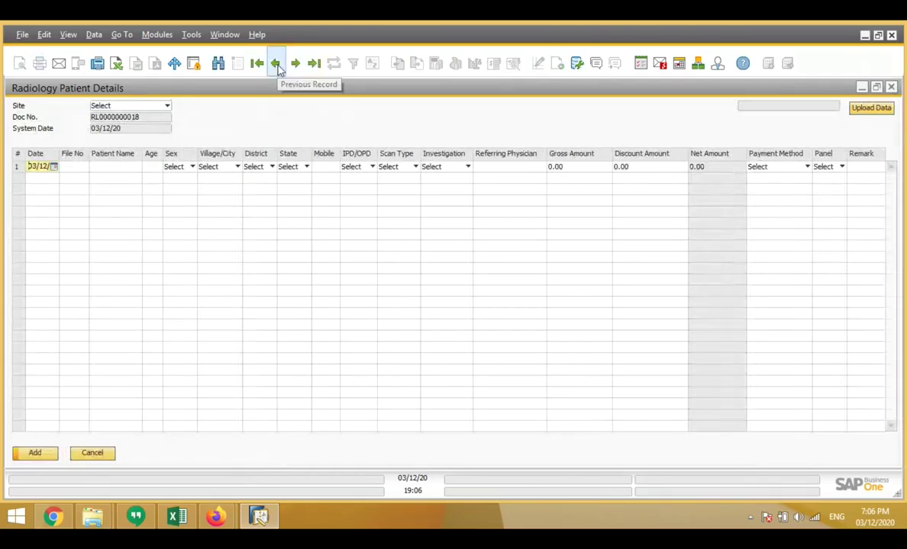
left_click(277, 64)
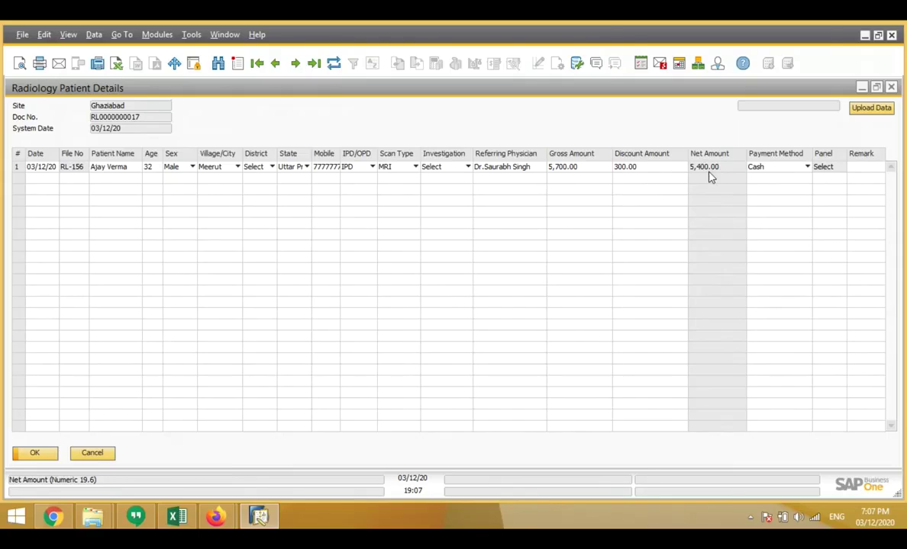
left_click(276, 63)
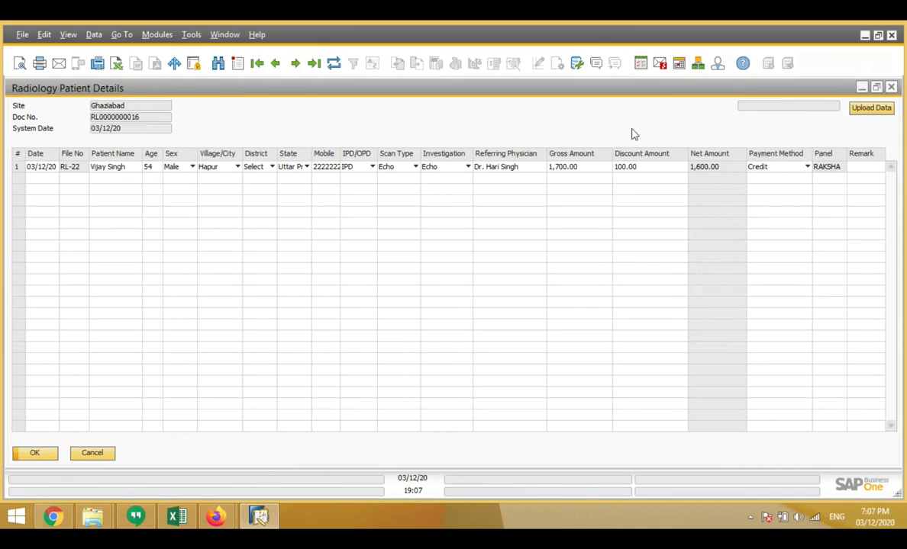
left_click(77, 455)
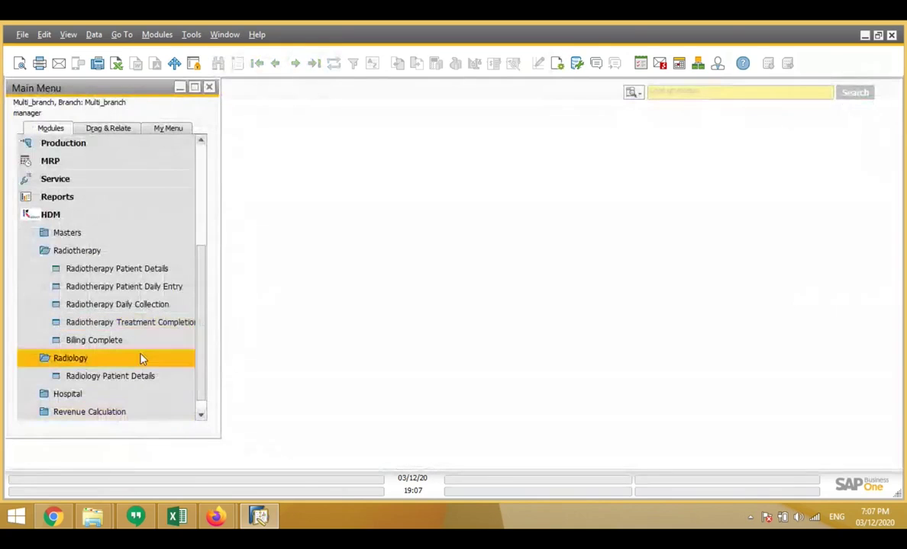
Step: Collapse the Radiology folder, open Hospital Patient Records from the Hospital folder, and display an existing record without saving the blank entry
scroll(117, 369, "down", 1)
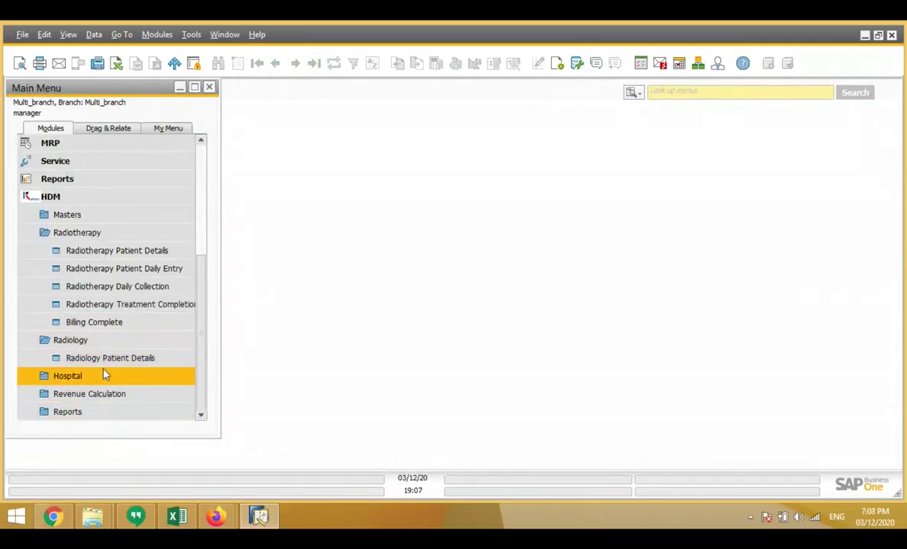
left_click(97, 347)
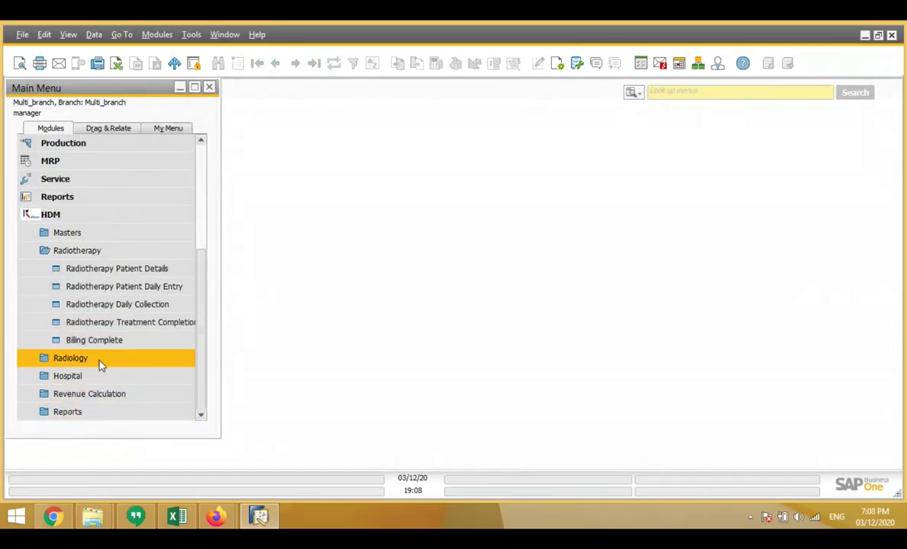
left_click(67, 375)
left_click(107, 376)
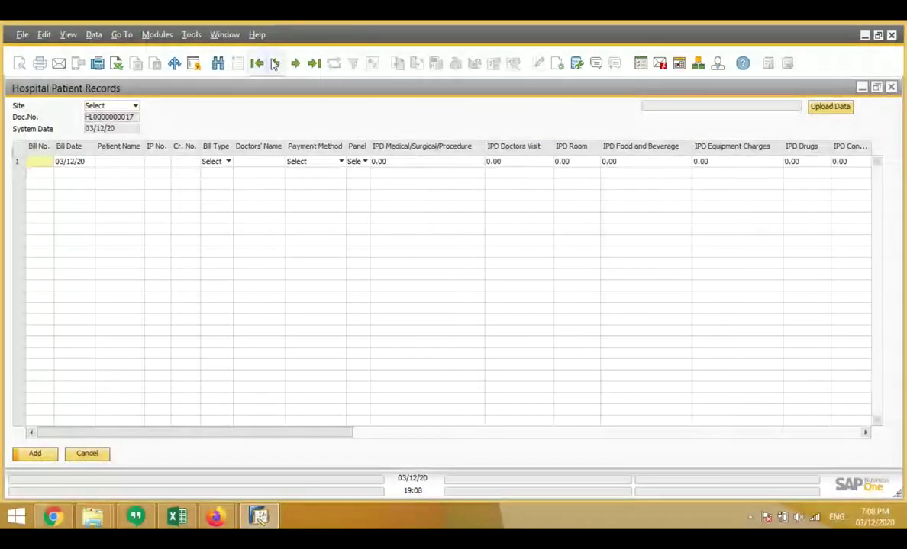
left_click(257, 63)
left_click(313, 284)
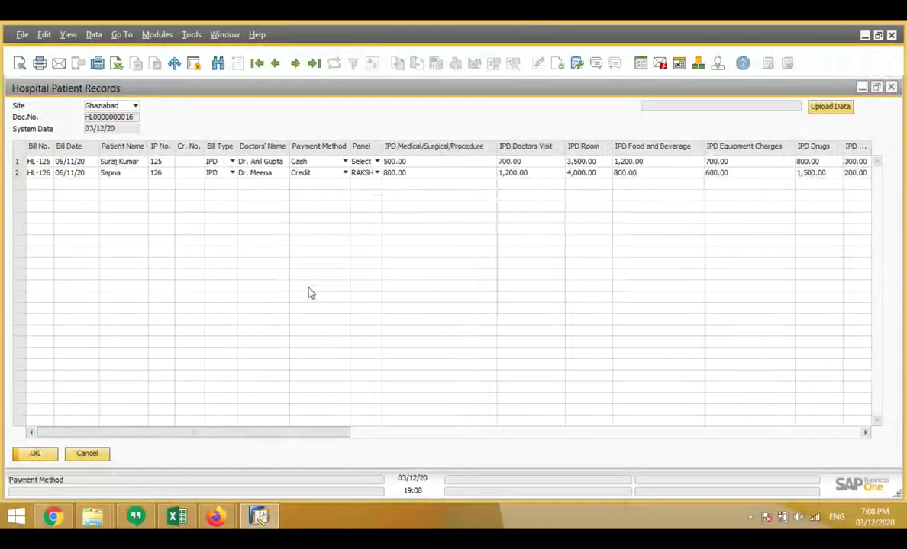
Step: Review the hospital record's IPD charge columns through to the gross, discount, net and outstanding amounts, and close the form
key("Down")
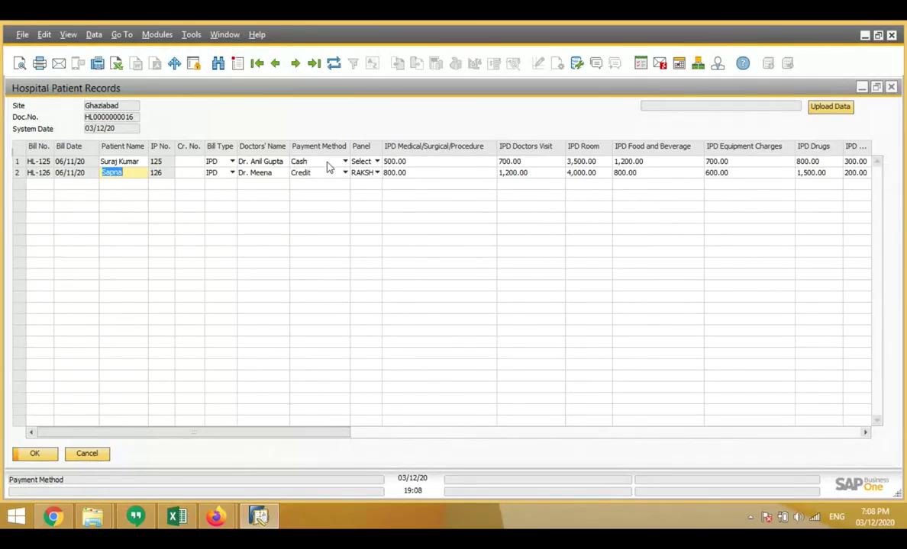
left_click_drag(329, 433, 378, 433)
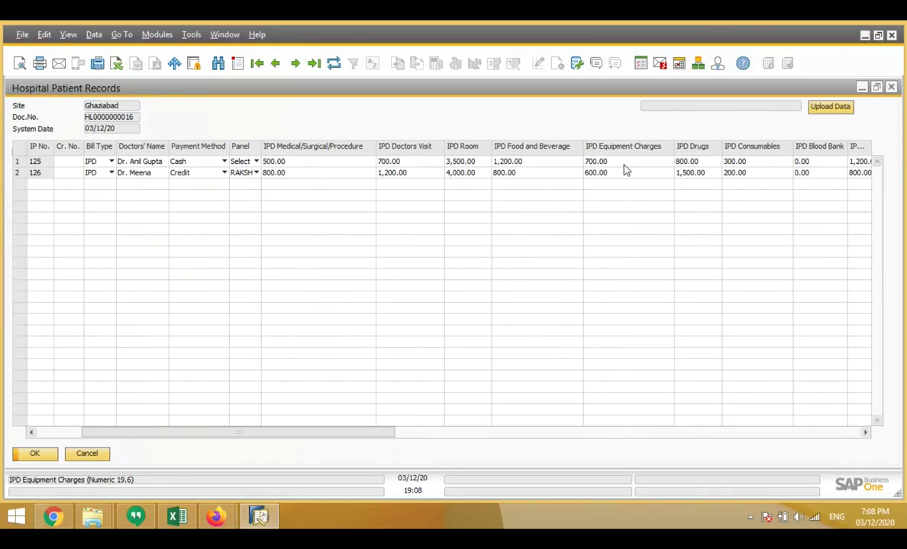
left_click_drag(391, 432, 499, 440)
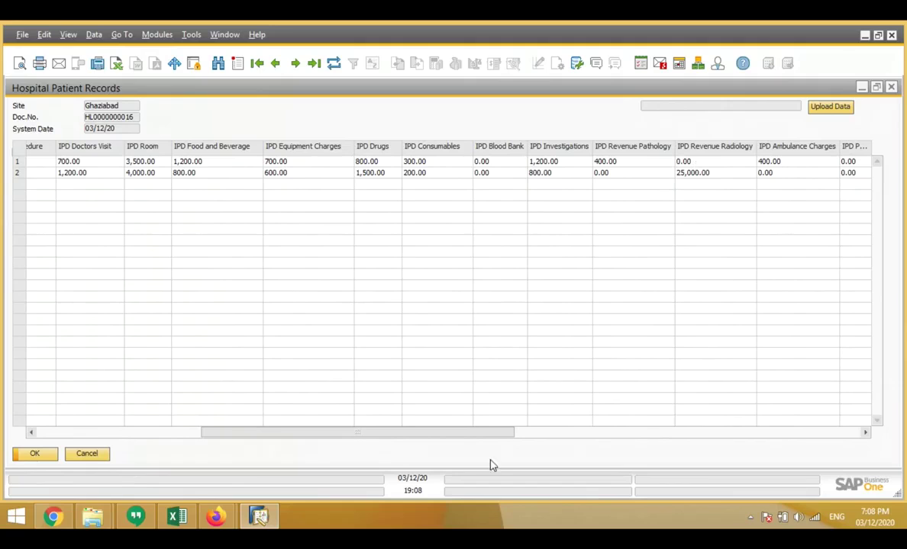
left_click_drag(501, 432, 660, 436)
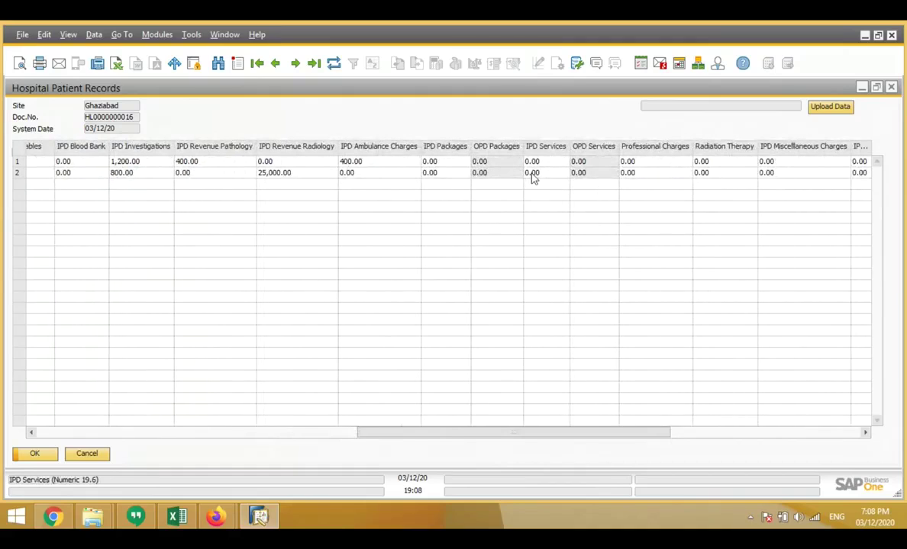
left_click_drag(646, 435, 794, 434)
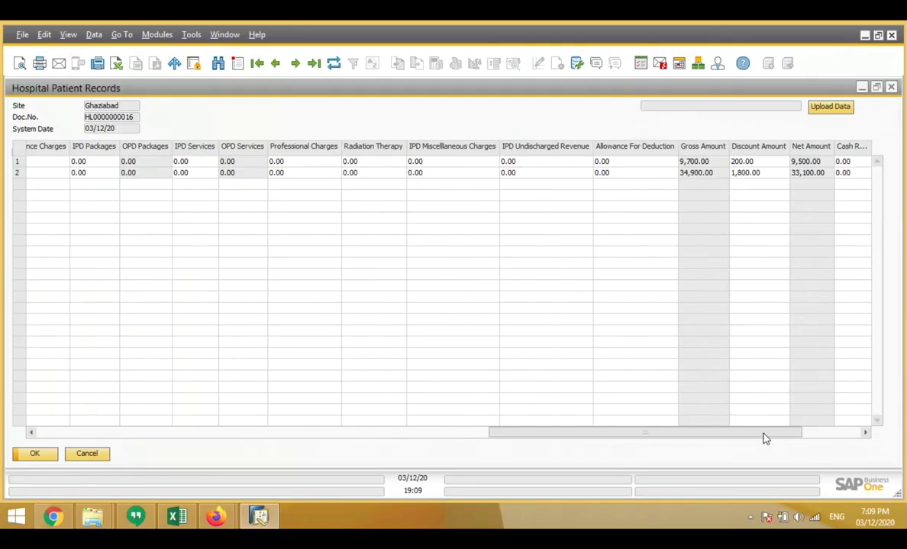
left_click_drag(765, 434, 834, 432)
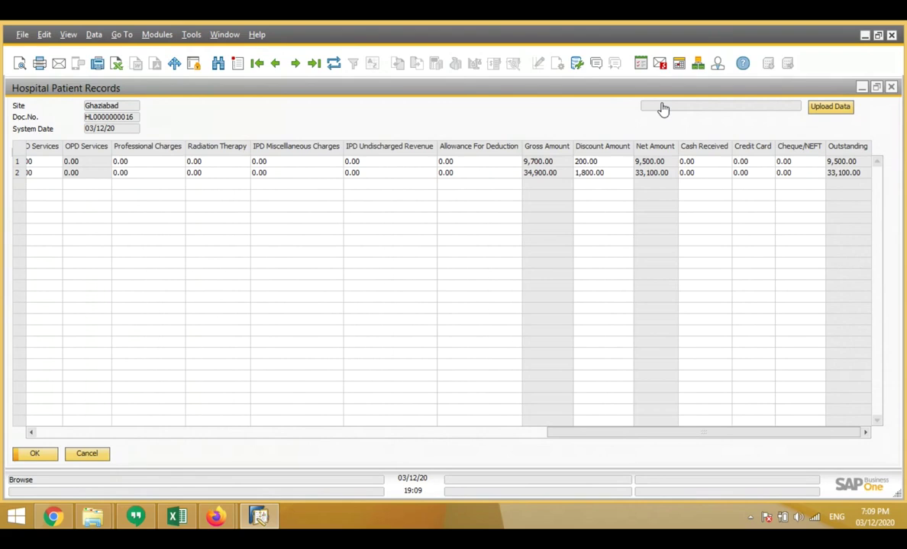
left_click(102, 455)
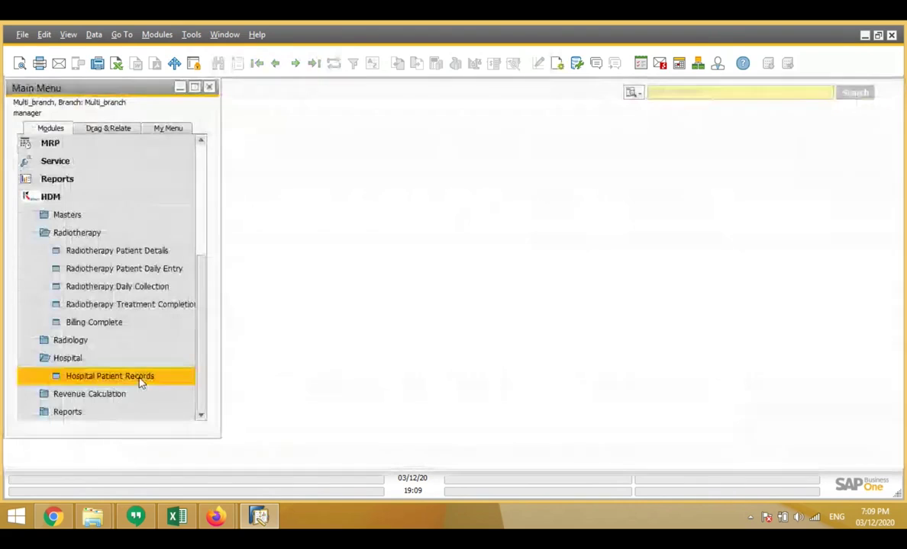
Step: Open Expense Detail from the Revenue Calculation folder, view the previous expense record without saving the blank entry, and close the form
left_click(99, 395)
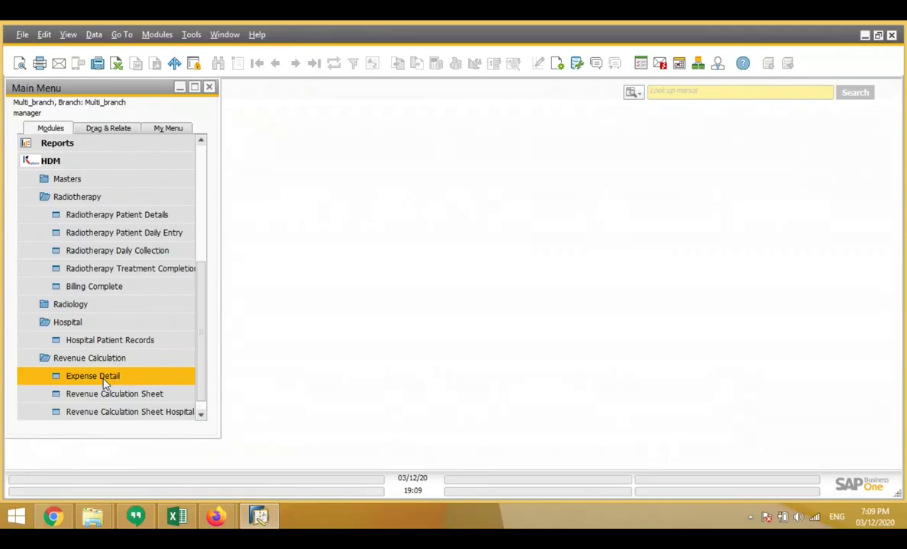
left_click(104, 384)
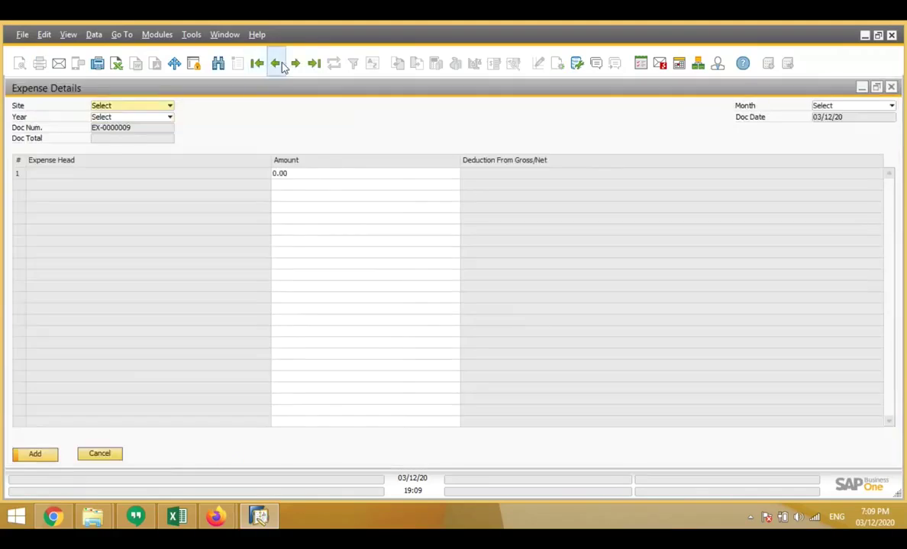
left_click(274, 62)
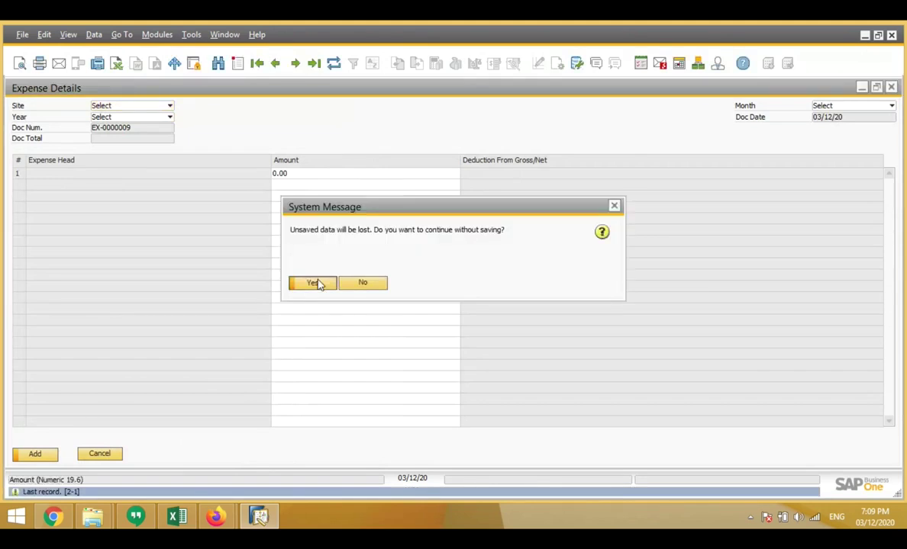
left_click(315, 283)
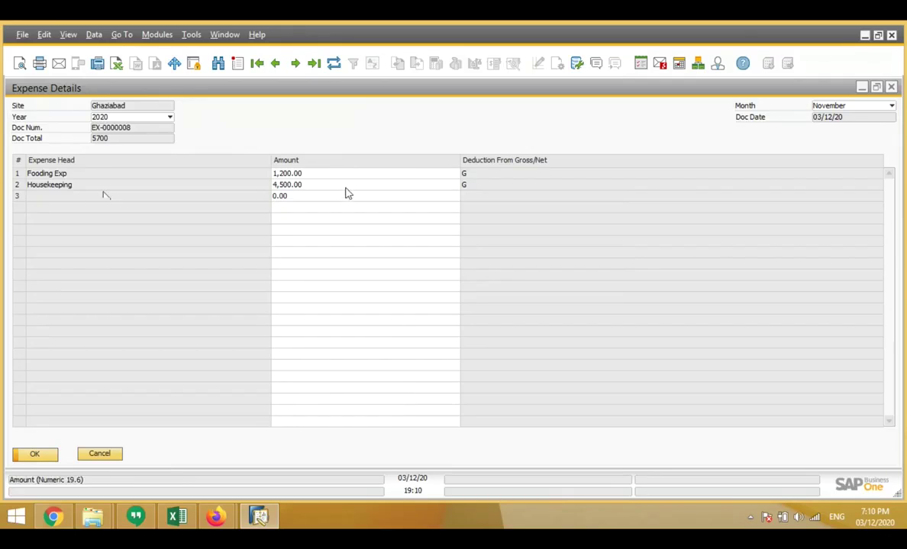
left_click(36, 455)
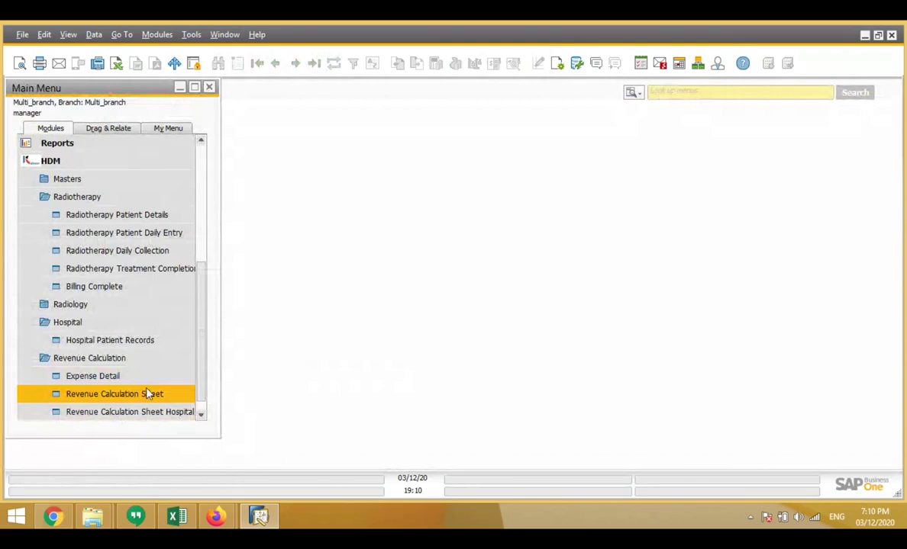
Step: Open the Revenue Calculation Sheet, view the figures for site Ghaziabad, year 2020, month November, and close the sheet without posting
scroll(147, 393, "down", 1)
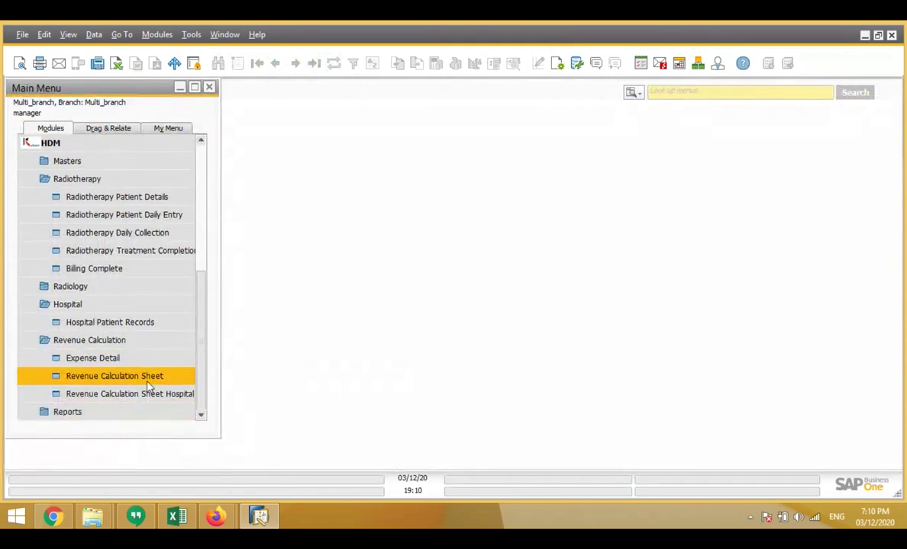
left_click(150, 376)
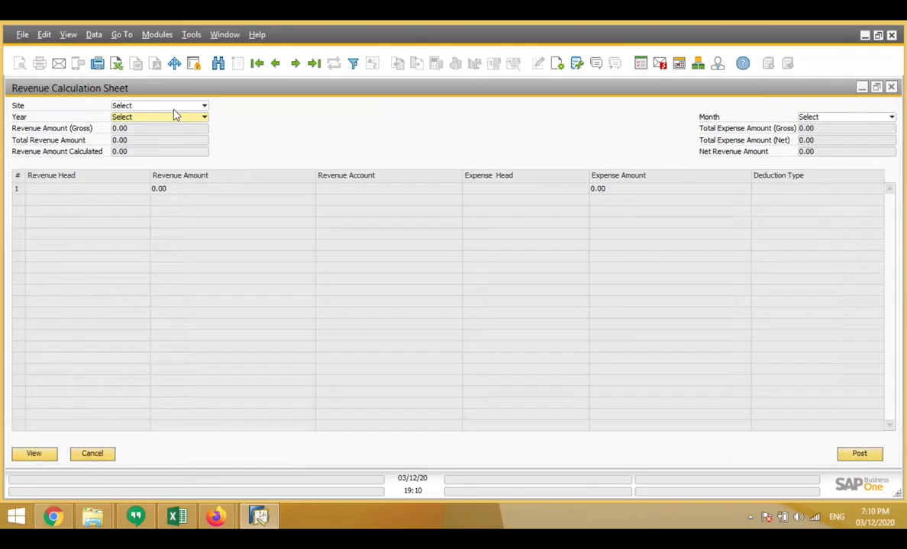
left_click(171, 107)
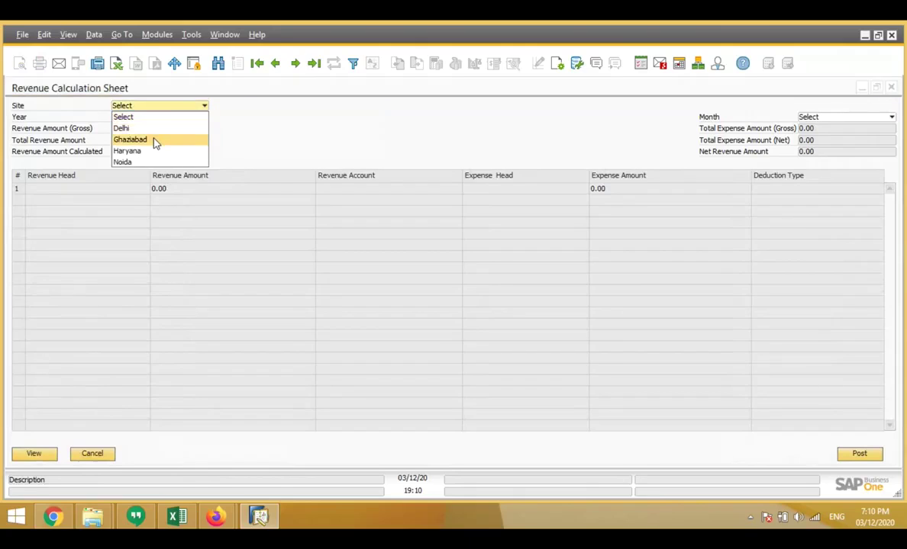
left_click(155, 142)
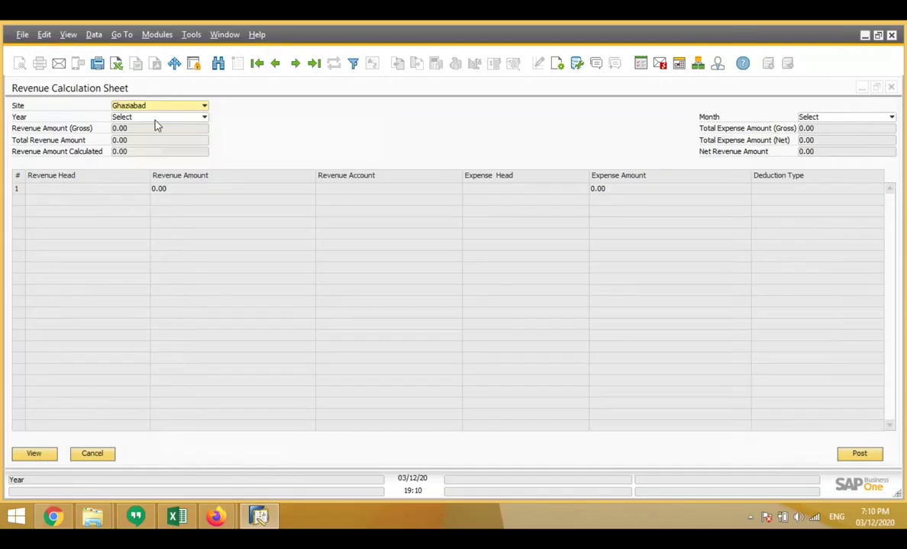
left_click(200, 118)
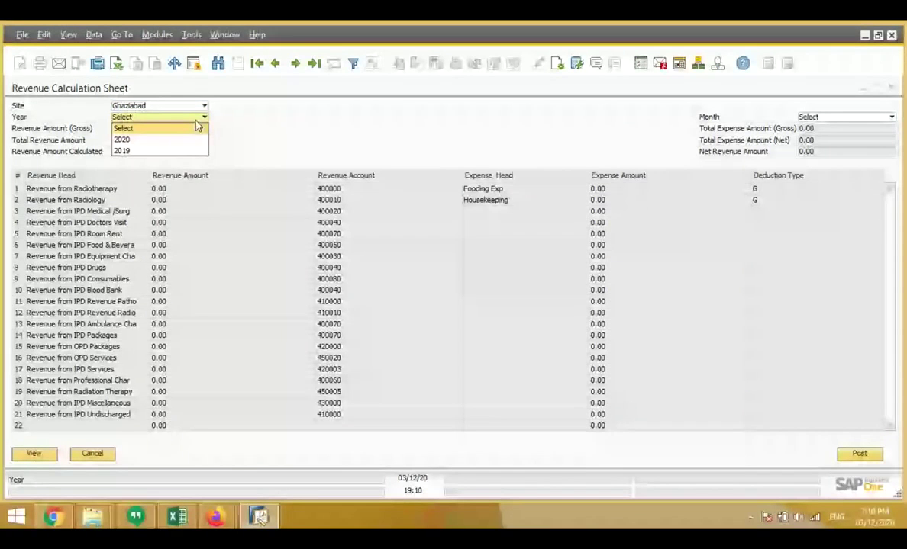
left_click(126, 139)
left_click(824, 118)
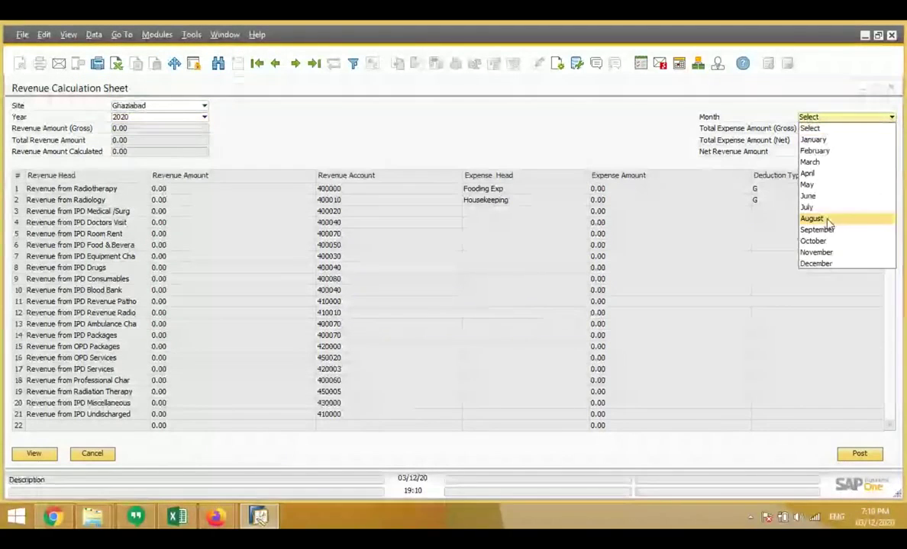
left_click(815, 252)
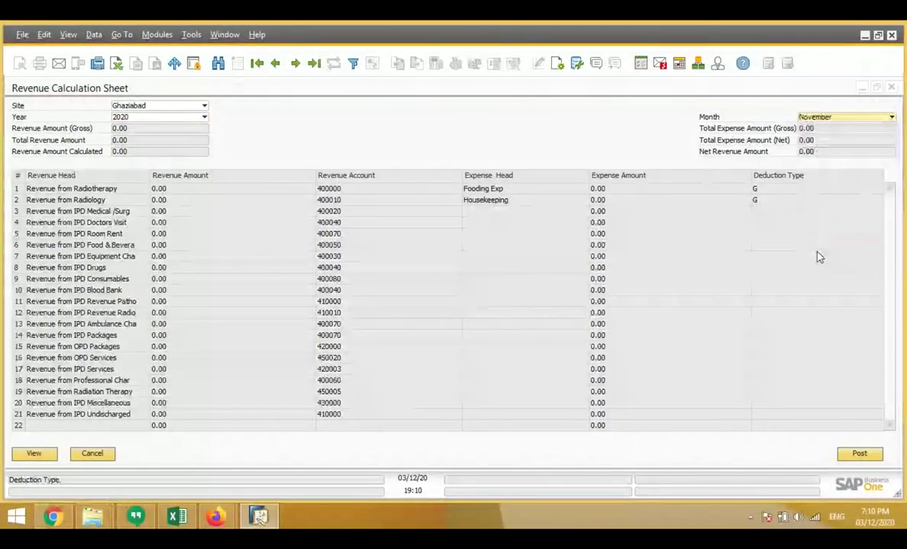
left_click(34, 455)
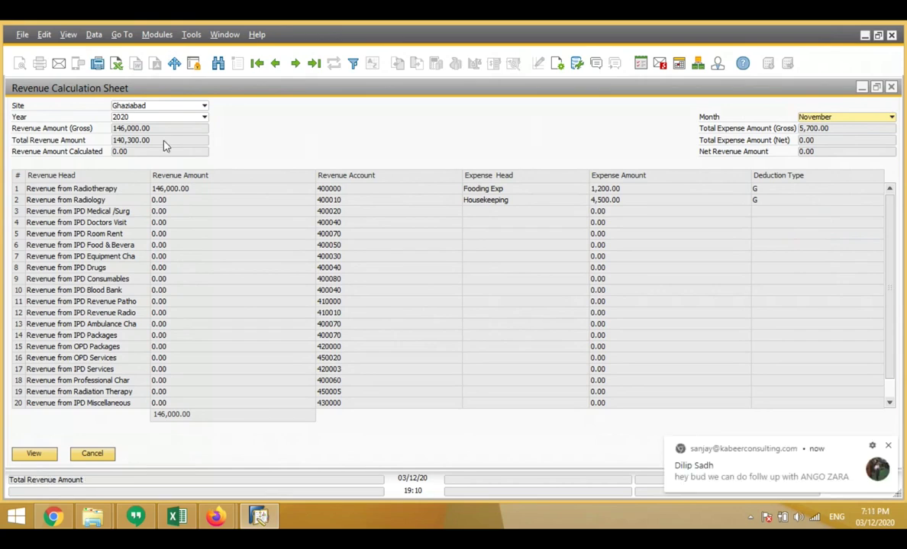
left_click(888, 444)
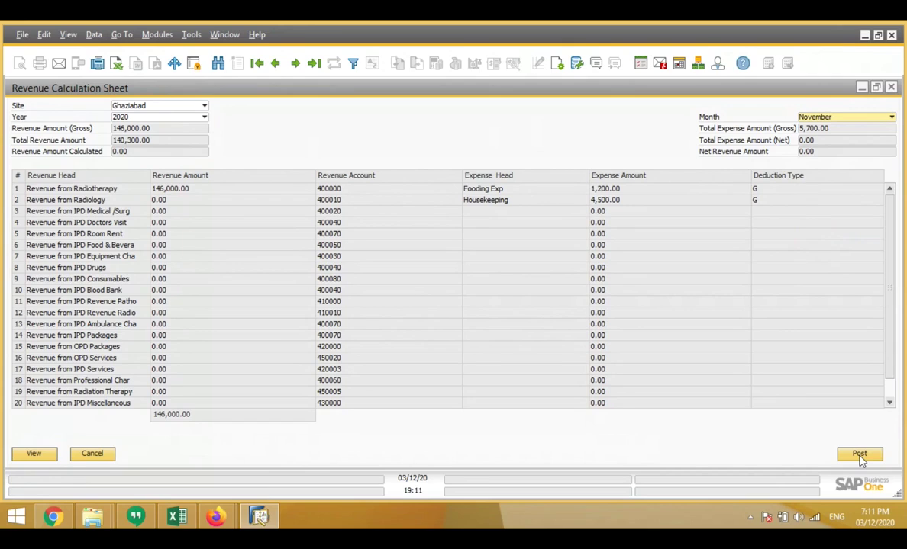
left_click(95, 453)
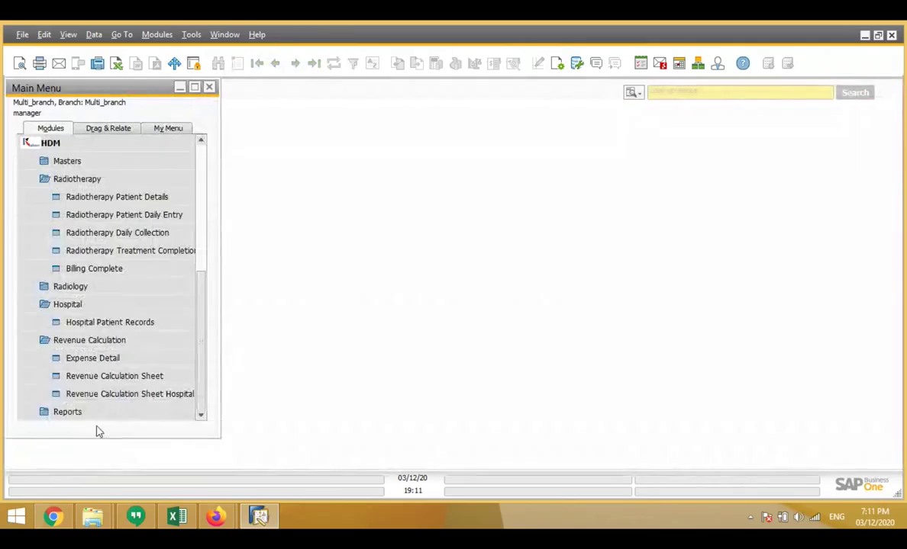
Step: Open the Revenue Calculation Sheet Hospital, view the panel revenue for Ghaziabad, November 2020, and close it without posting
left_click(92, 395)
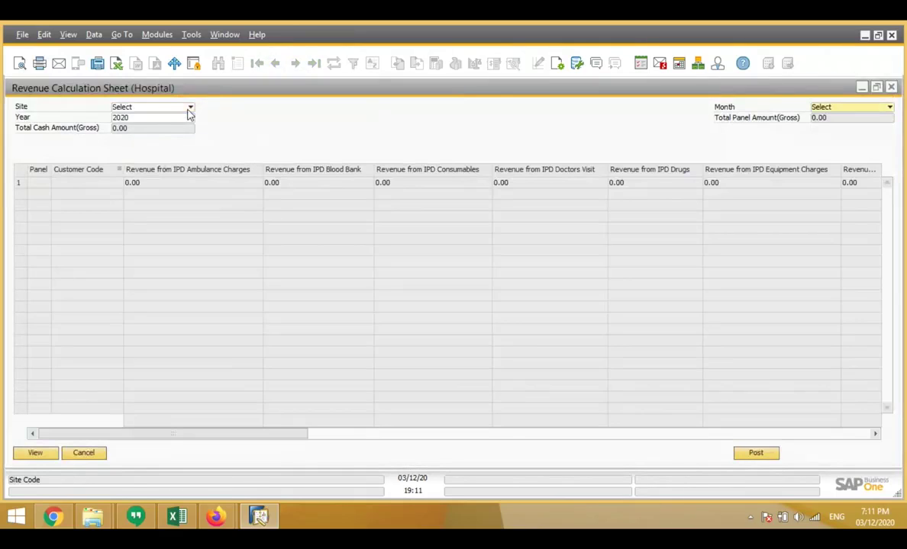
left_click(189, 108)
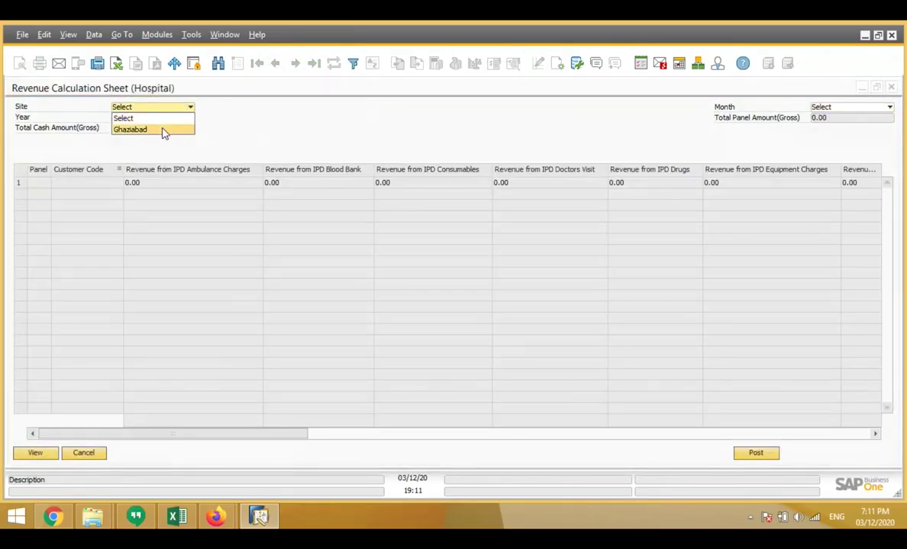
left_click(162, 129)
left_click(175, 120)
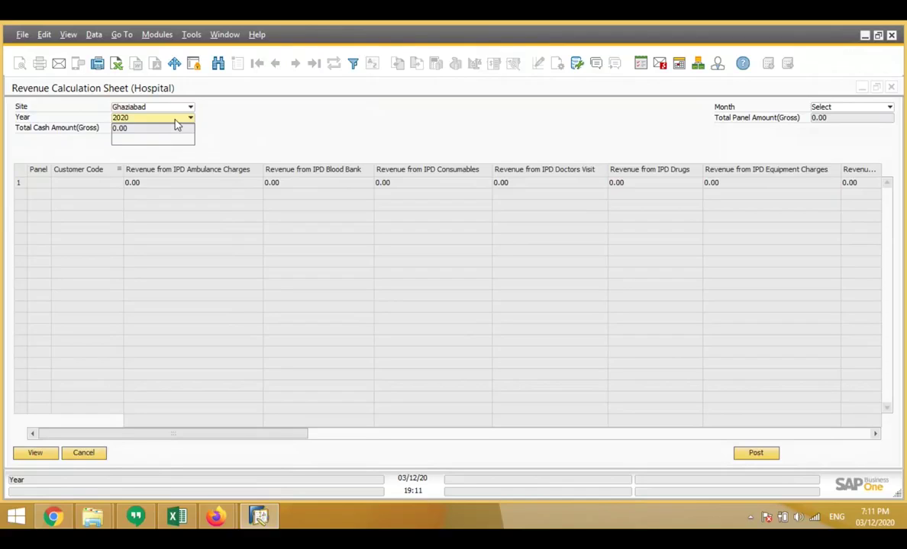
left_click(177, 127)
left_click(890, 106)
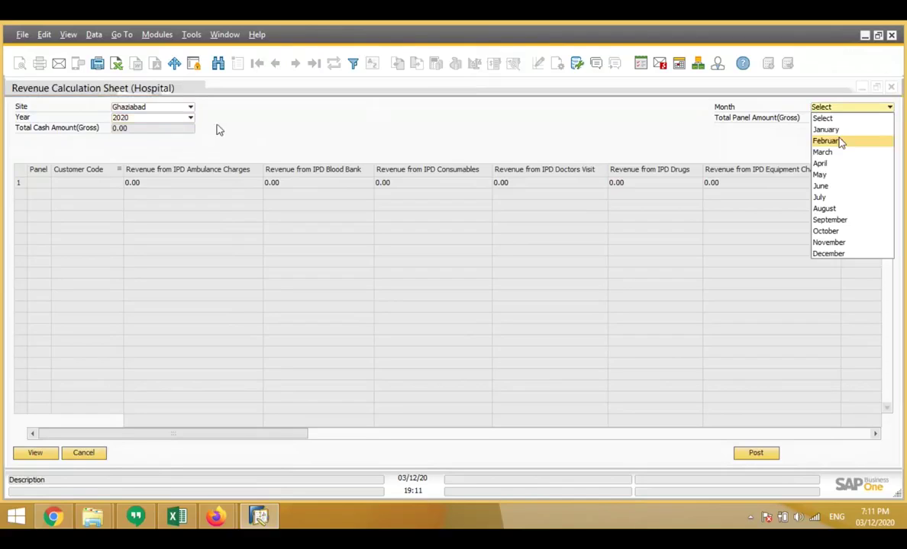
left_click(831, 245)
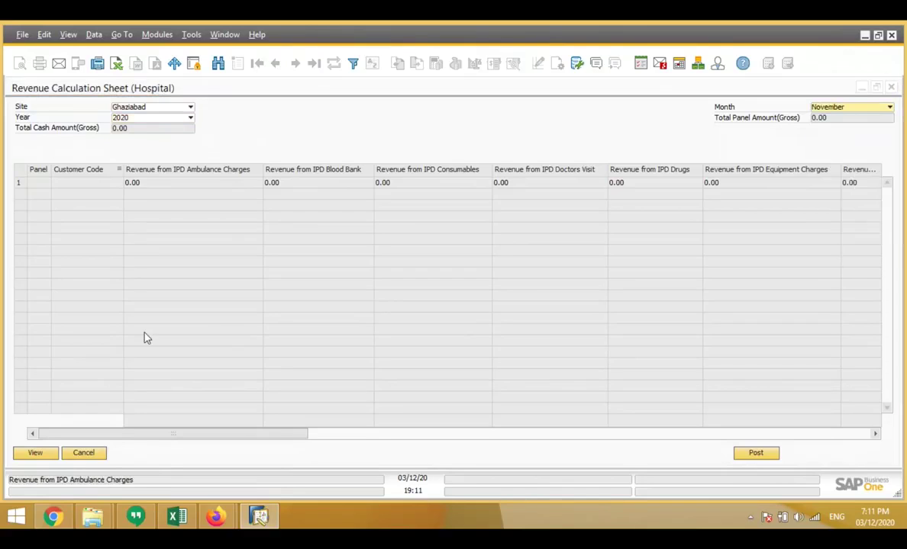
left_click(35, 455)
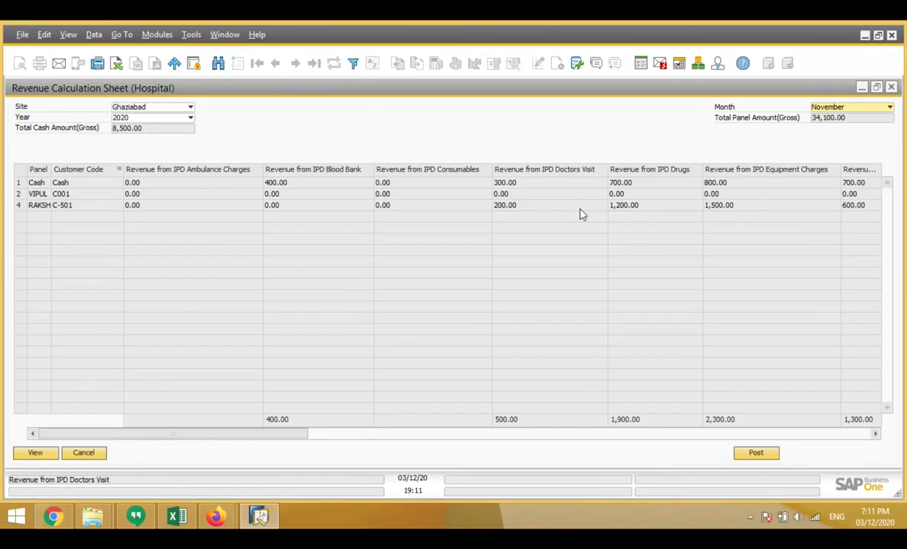
left_click_drag(290, 439, 158, 453)
left_click(93, 455)
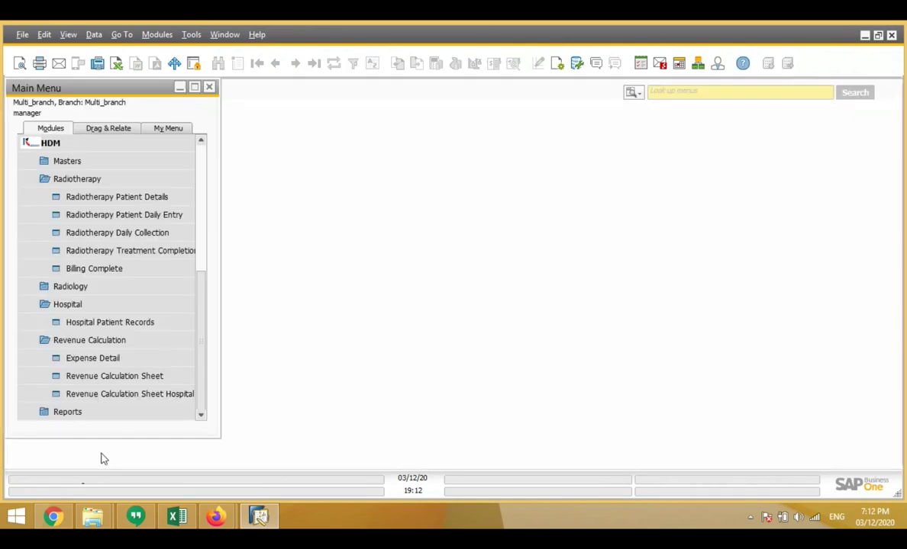
Step: Run the Radiotherapy Master Data Summary from the Reports folder for site Ghaziabad with From Date 01/11/20
left_click(103, 414)
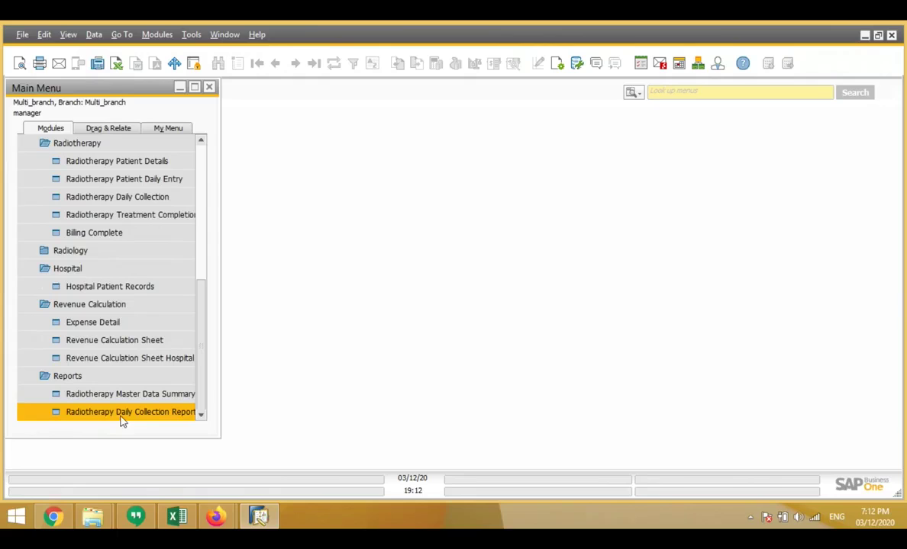
left_click(128, 394)
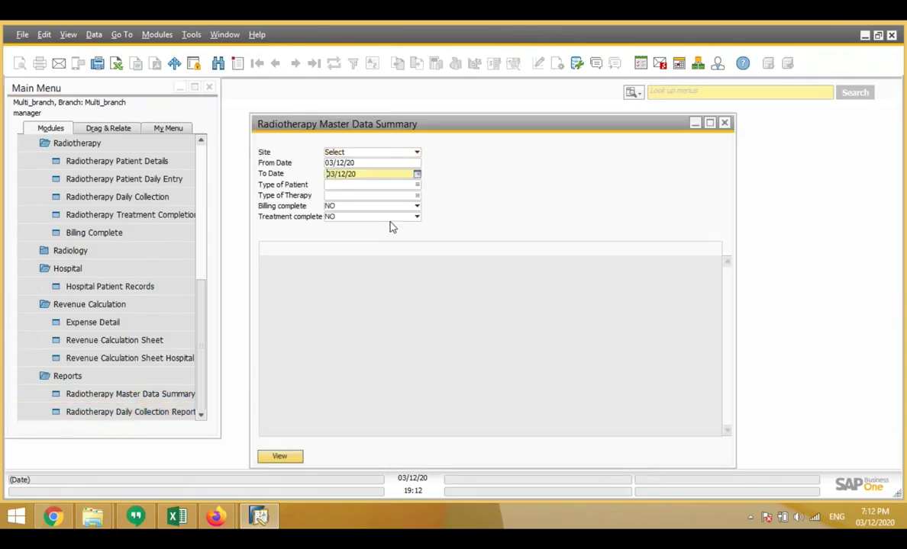
left_click(374, 154)
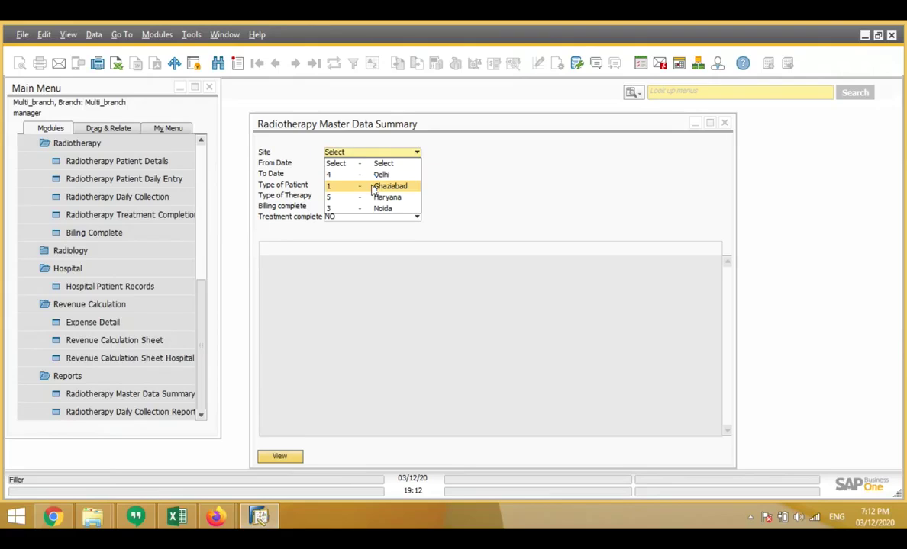
left_click(373, 189)
left_click(364, 163)
type("010")
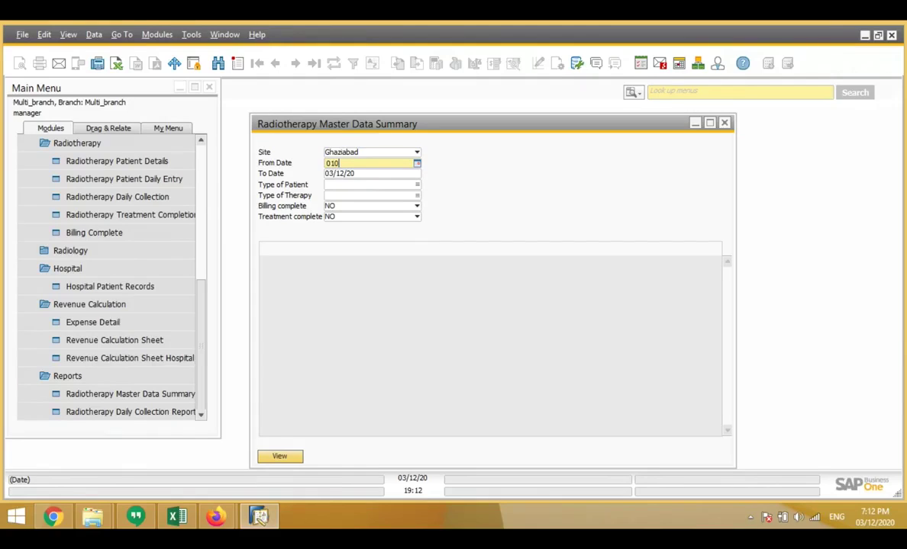
key("BackSpace")
type("11")
key("Tab")
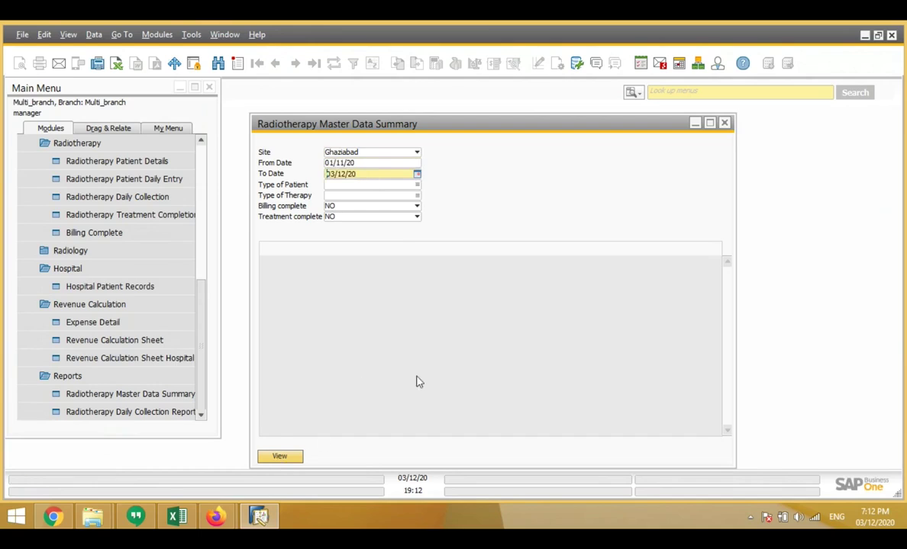
key("Return")
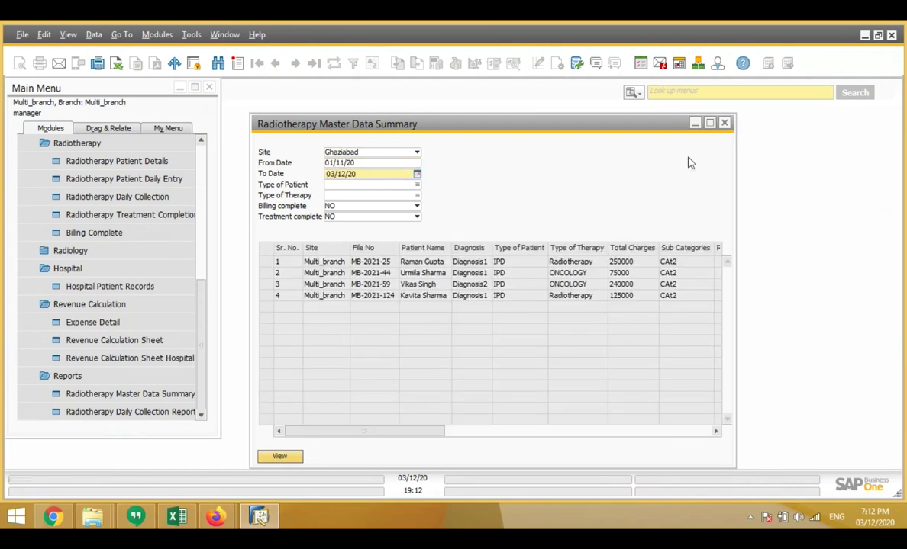
Step: Maximize the Radiotherapy Master Data Summary, review its treatment, payment, balance and billing columns, and close the report
left_click(709, 124)
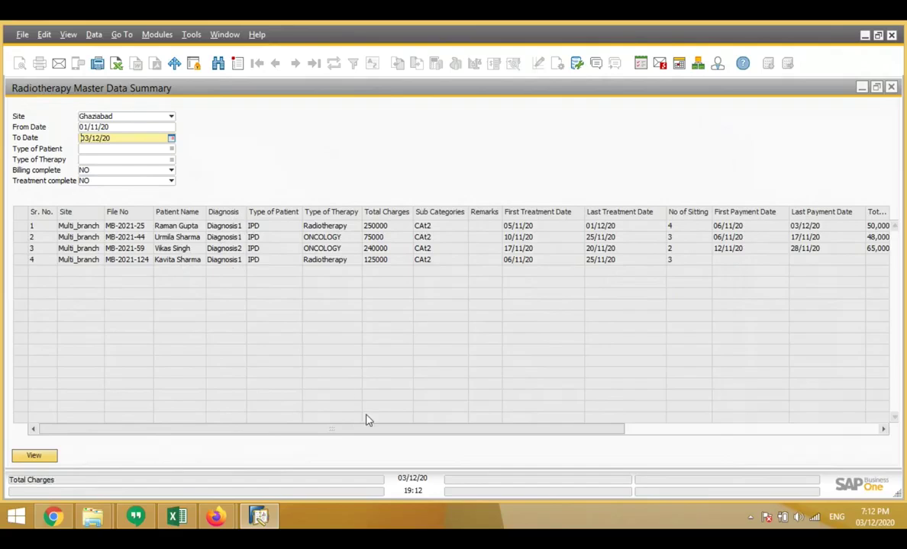
left_click_drag(418, 438, 515, 437)
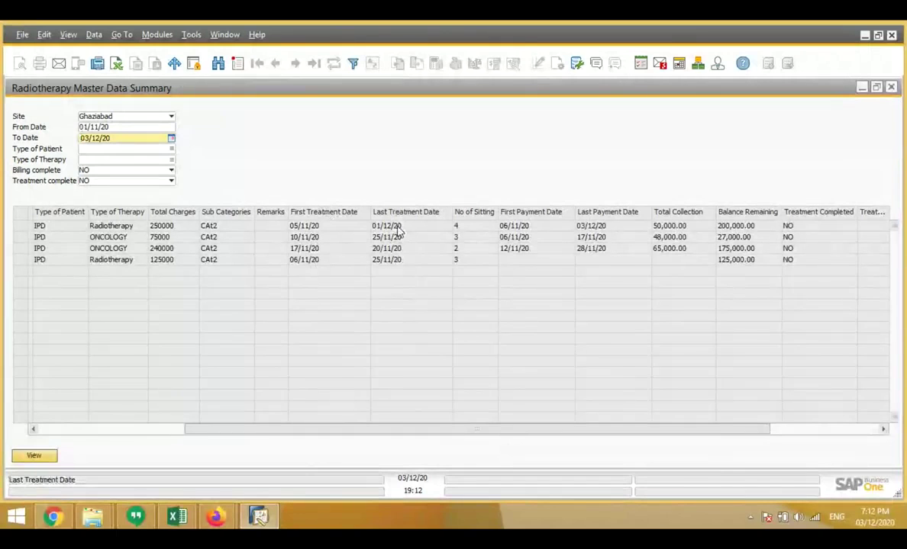
scroll(458, 328, "right", 1)
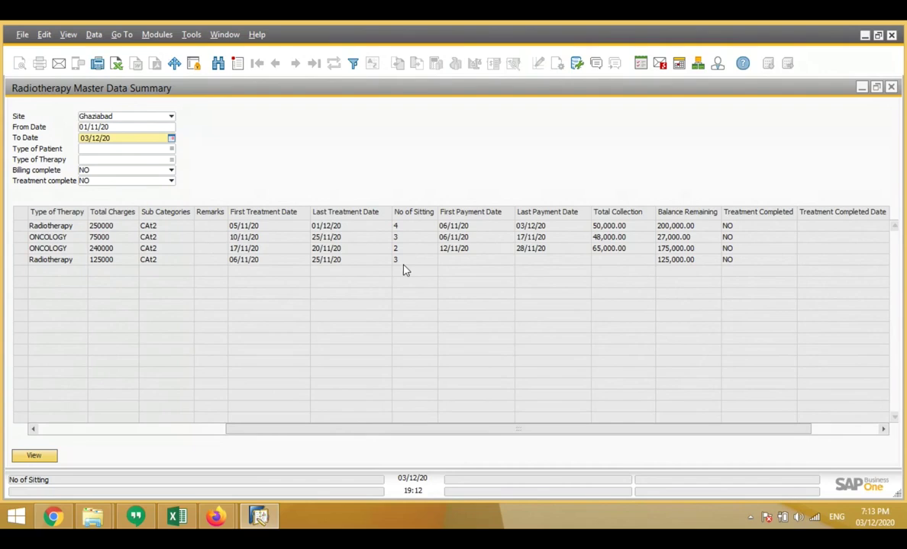
scroll(506, 398, "right", 1)
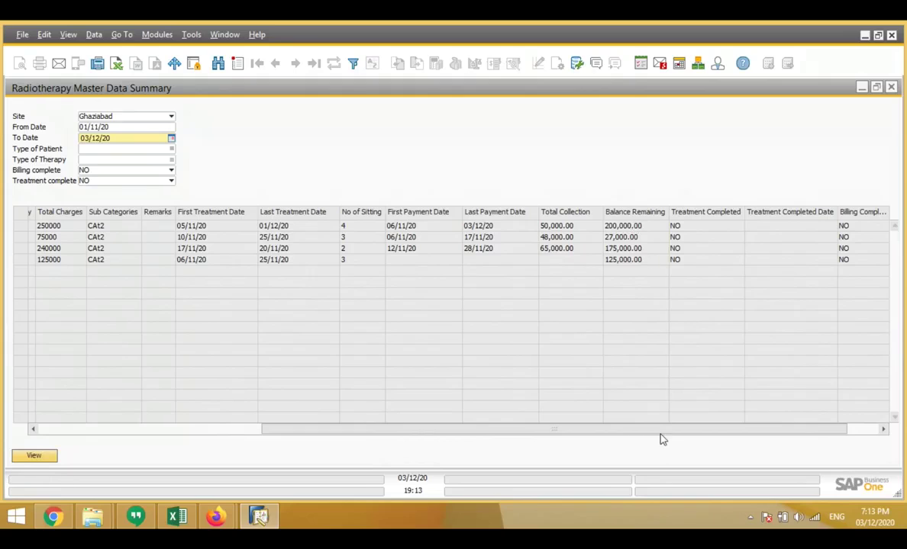
scroll(703, 437, "right", 1)
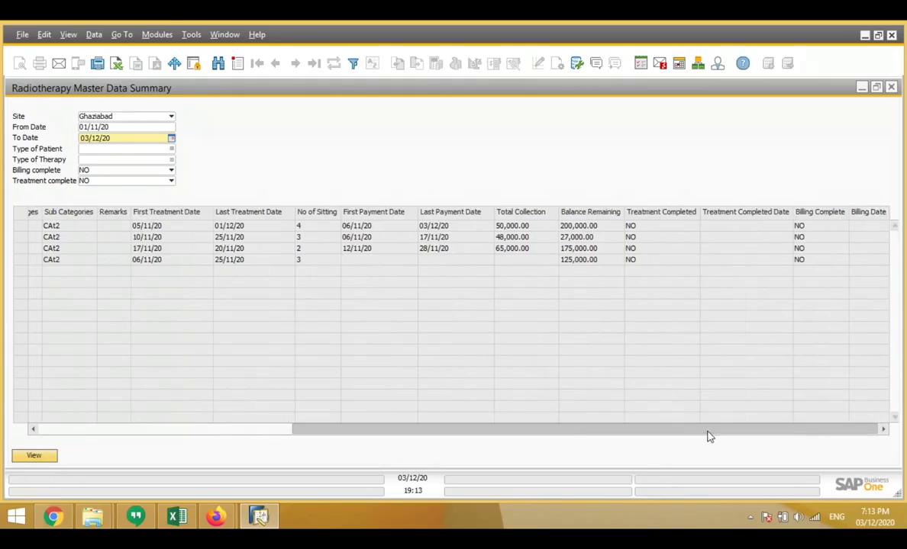
left_click_drag(708, 432, 246, 448)
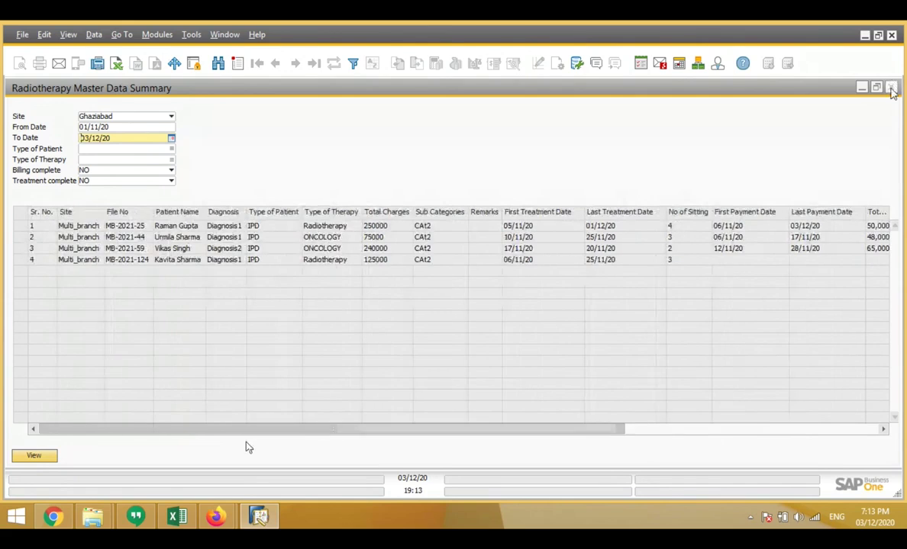
key("Escape")
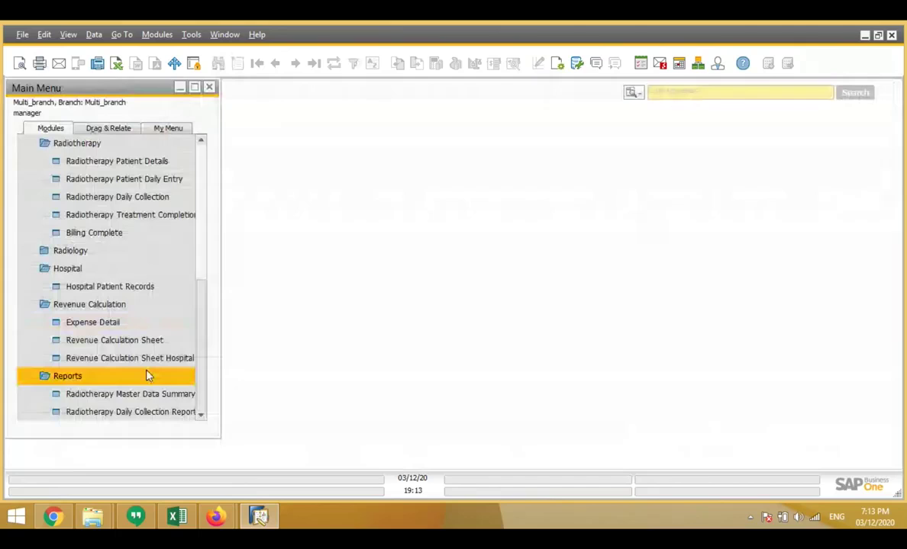
Step: Run the Radiotherapy Daily Collection Report for site Ghaziabad with From Date 01/11/20, review the collection amounts in the maximized report, and close it
left_click(131, 412)
left_click(364, 153)
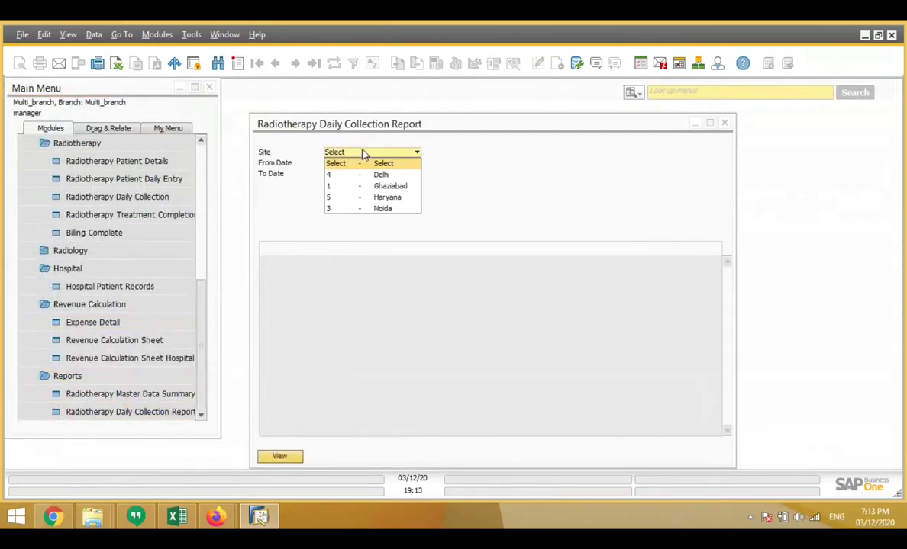
left_click(357, 186)
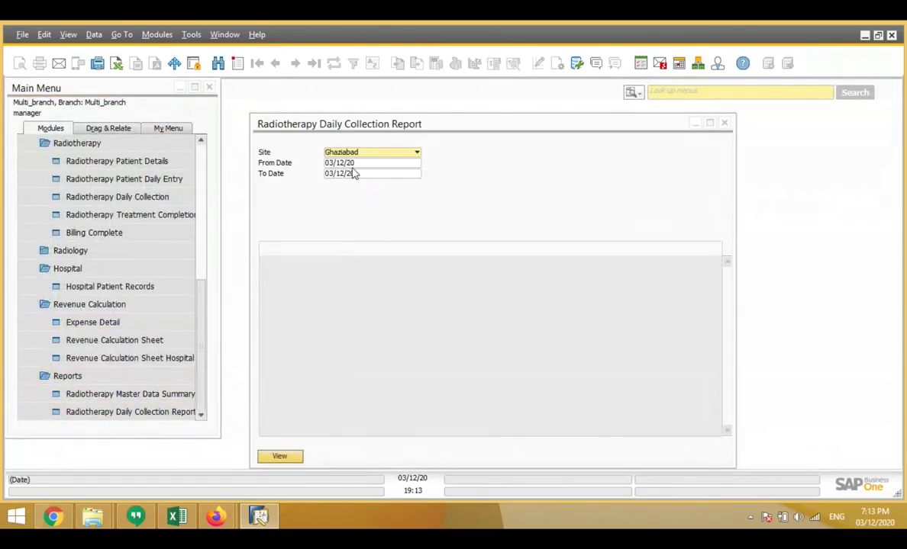
left_click(358, 164)
type("0")
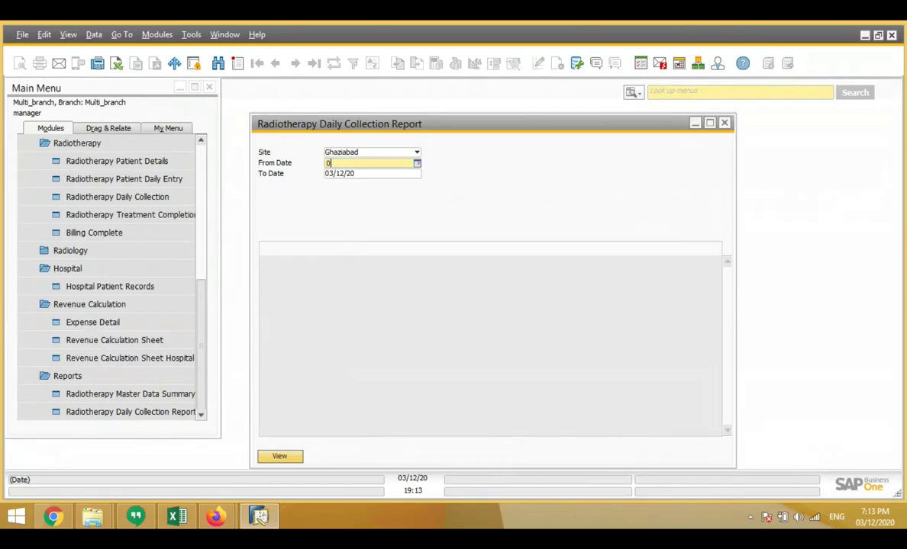
type("111")
key("Tab")
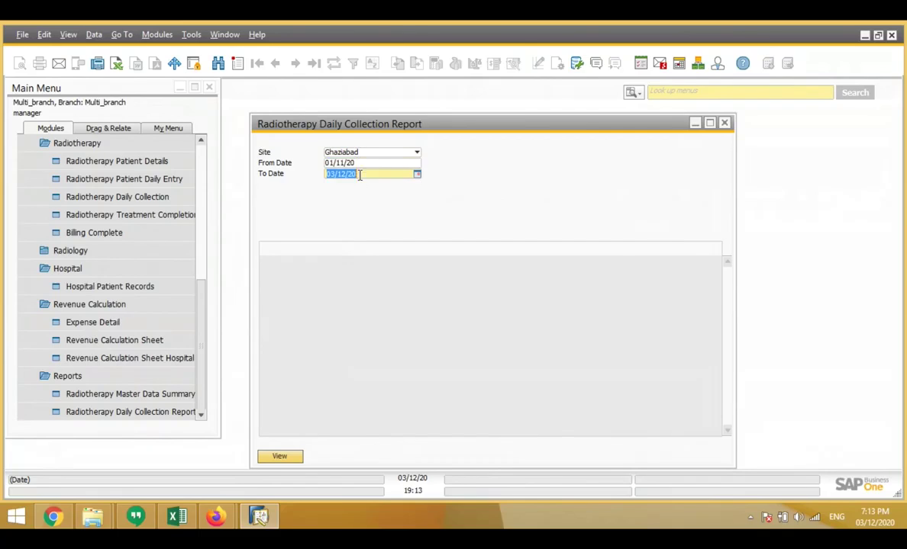
left_click(283, 457)
left_click(709, 123)
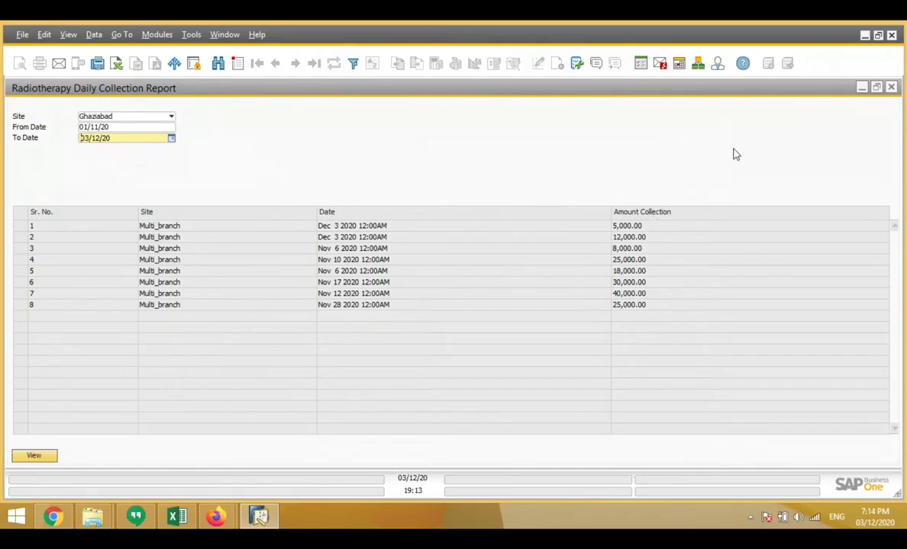
left_click(892, 90)
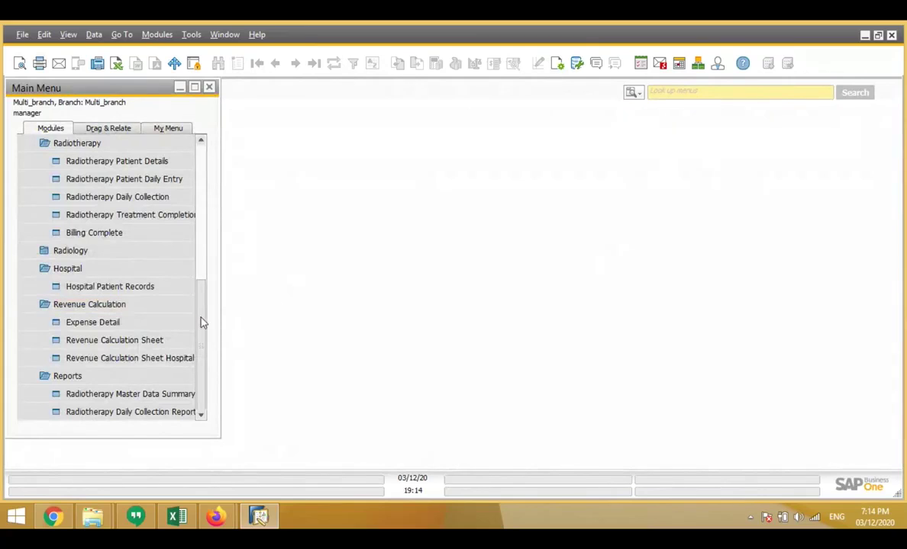
Step: Collapse the HDM module in the module tree to return to the top-level module list
left_click_drag(201, 320, 203, 274)
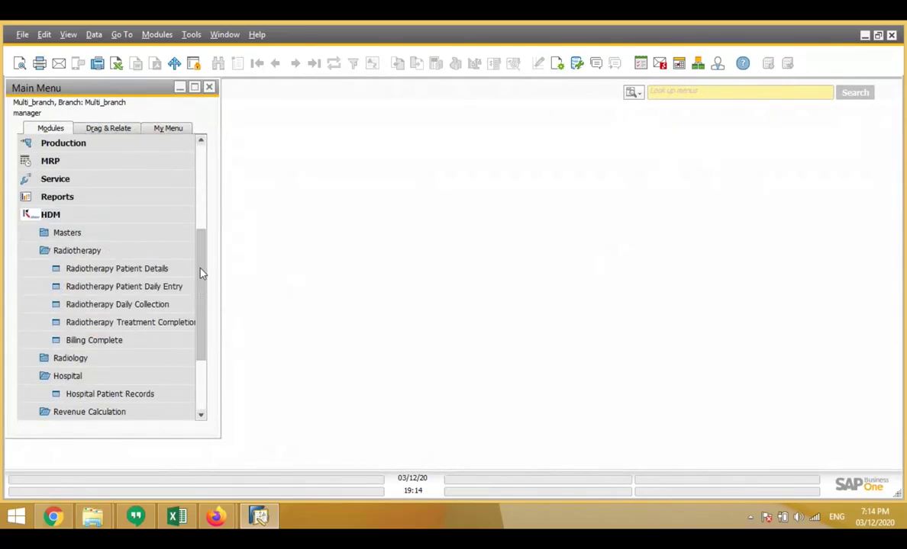
left_click(77, 215)
mouse_move(215, 516)
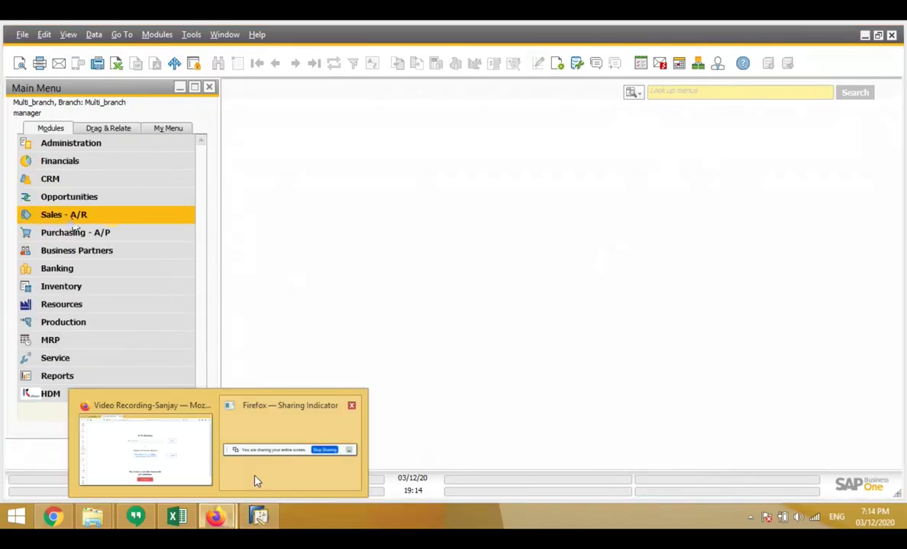